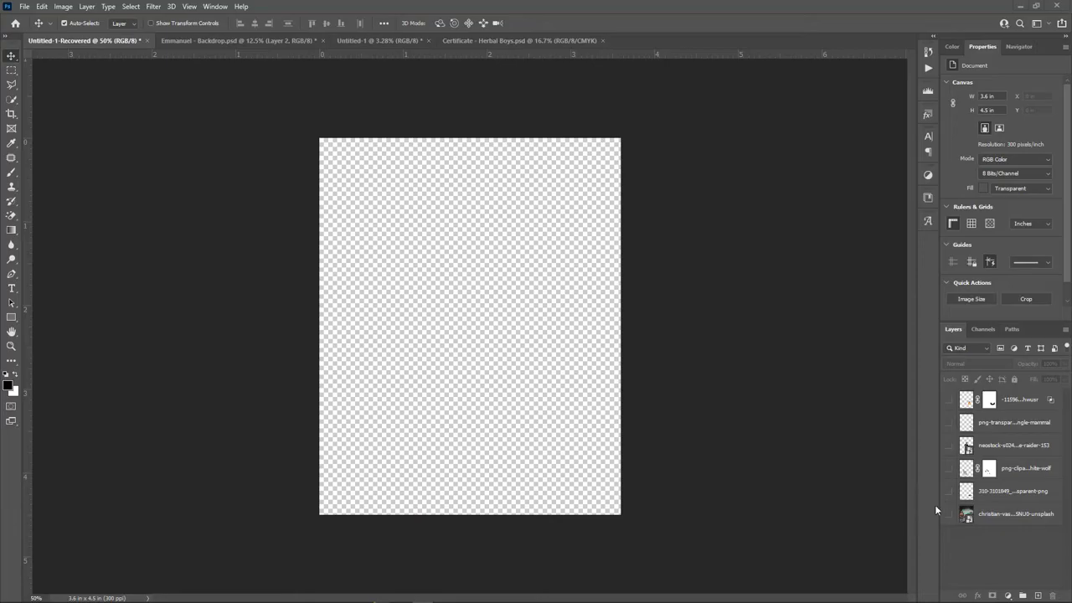
- Make the composite's hidden layers visible again from the Layers panel eye column
drag(949, 513, 949, 405)
- Show the fire layer and nudge the warrior woman slightly to the right
click(949, 422)
click(435, 425)
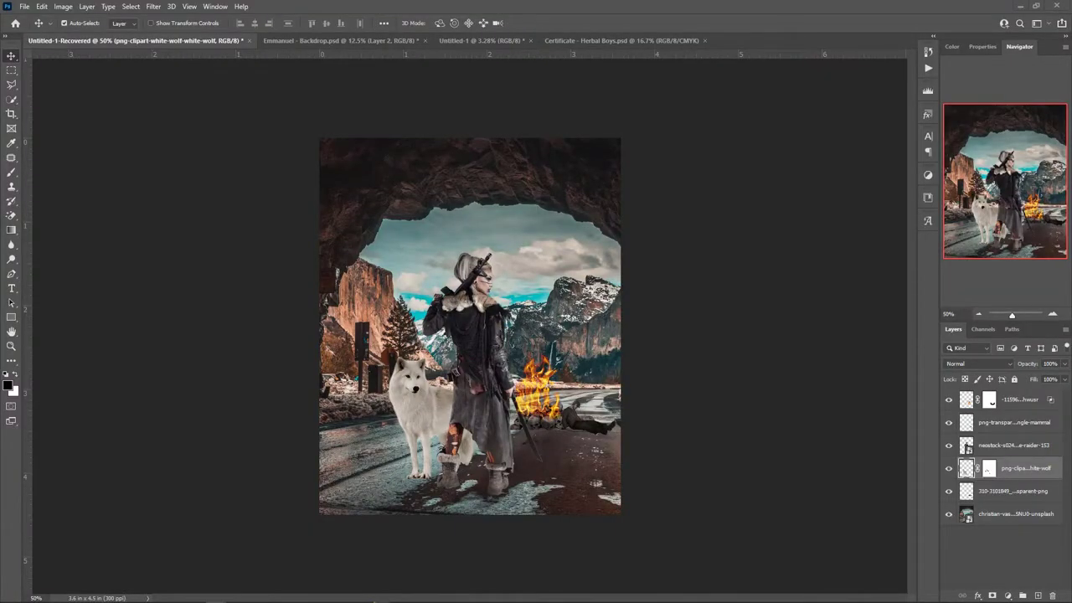
drag(477, 352, 483, 351)
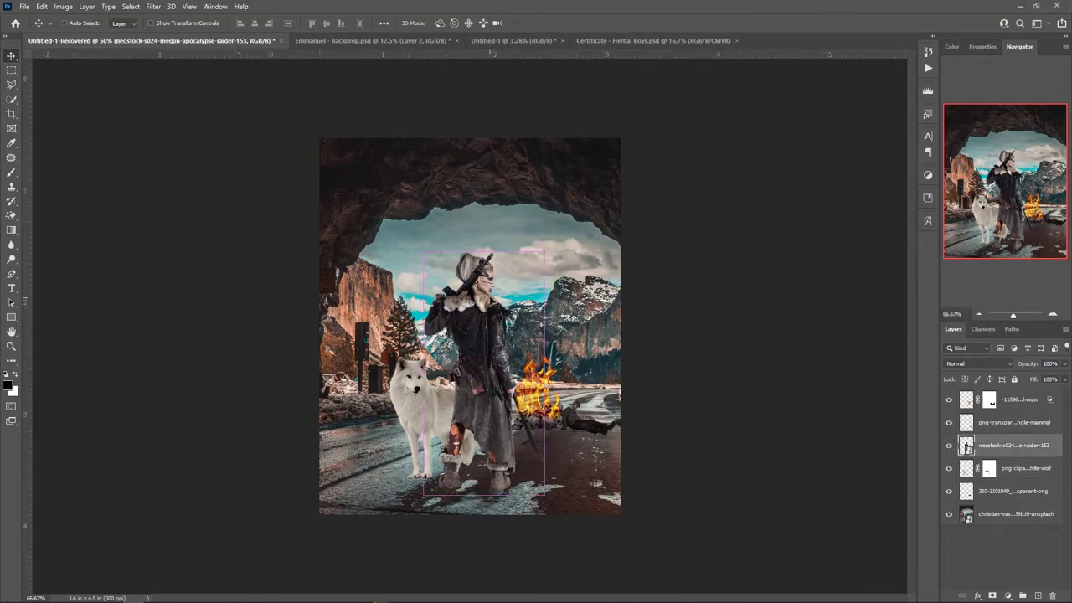
- Darken the cave background with Exposure -4.08 and add a cyan Color Balance
key(ctrl+plus)
click(1008, 596)
click(1006, 461)
drag(1001, 112, 957, 107)
click(1008, 596)
click(1003, 496)
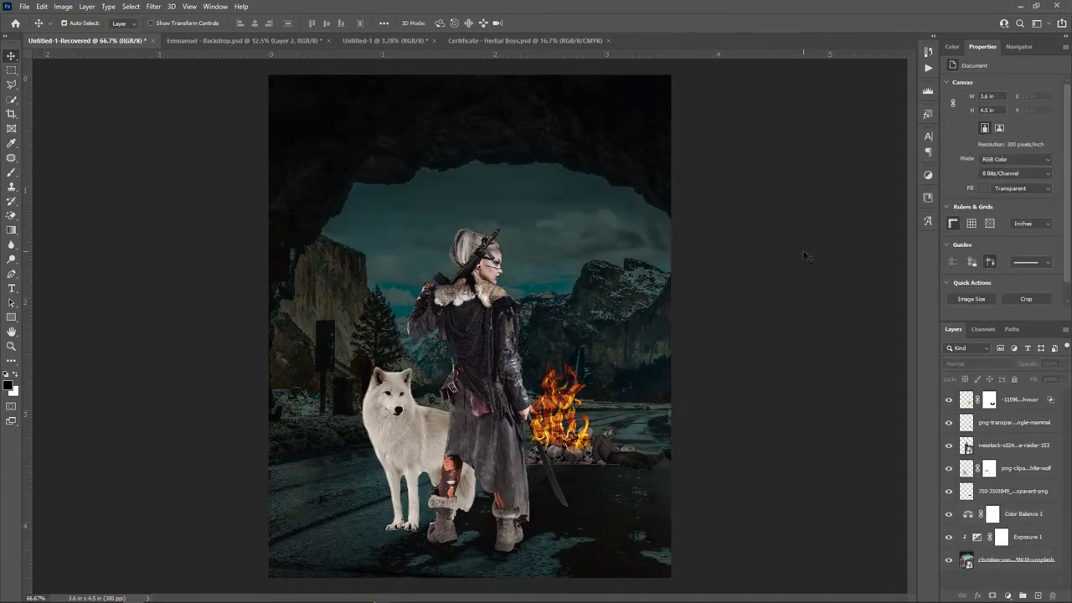
- Darken the warrior with a clipped Exposure adjustment at -1.50
click(1014, 559)
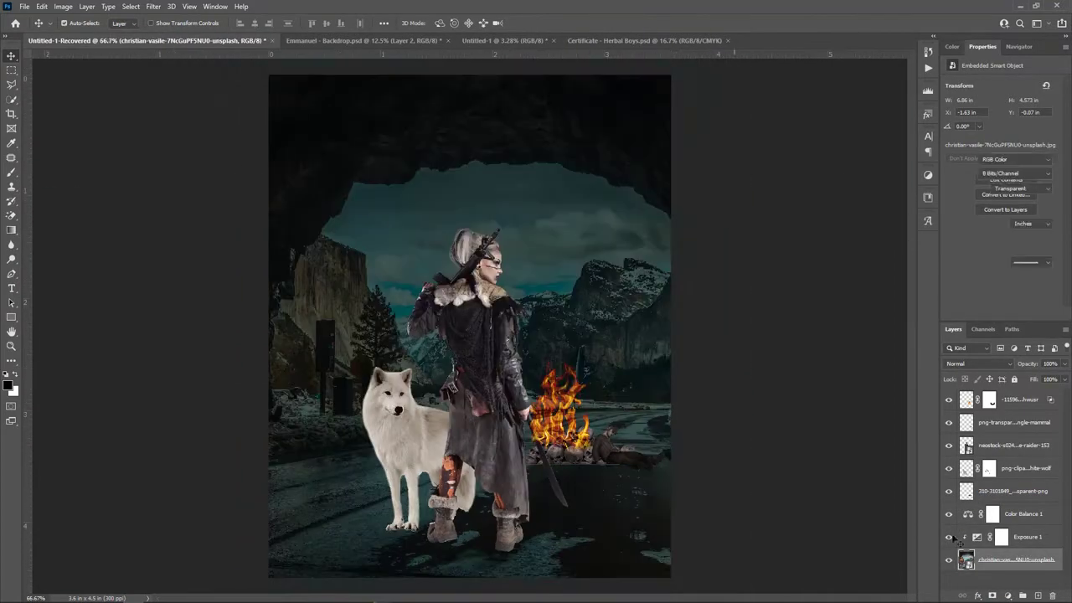
click(1014, 445)
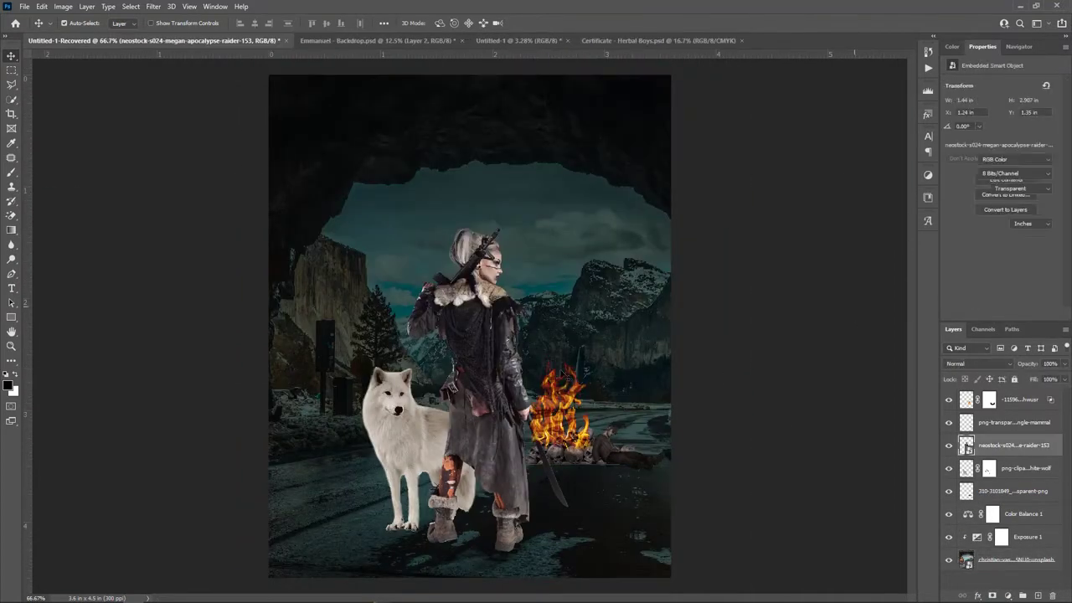
click(1008, 596)
click(1006, 462)
drag(1001, 112, 984, 113)
- Add clipped Exposure adjustments darkening the other cutouts and wolf (-2.90, -2.34, -2.20)
click(1013, 514)
click(1008, 596)
click(1005, 457)
click(987, 314)
click(1013, 423)
click(1008, 595)
click(1005, 457)
click(1014, 514)
click(1008, 595)
click(1005, 456)
- Add a Hue/Saturation adjustment above the background and remove its reddish Colorize tint
click(1013, 517)
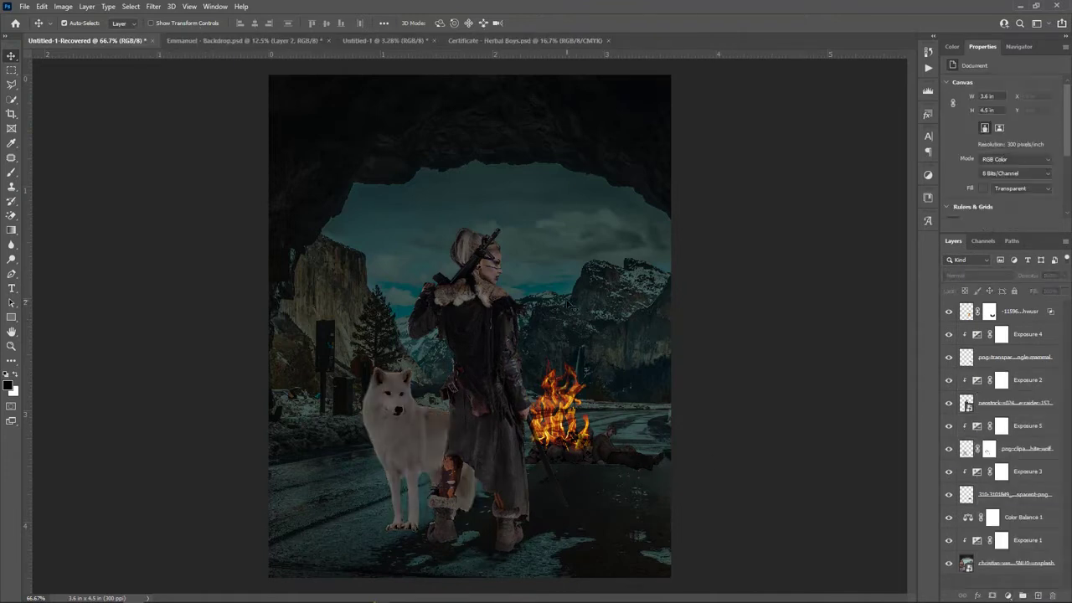
click(1008, 596)
click(1005, 486)
click(1005, 185)
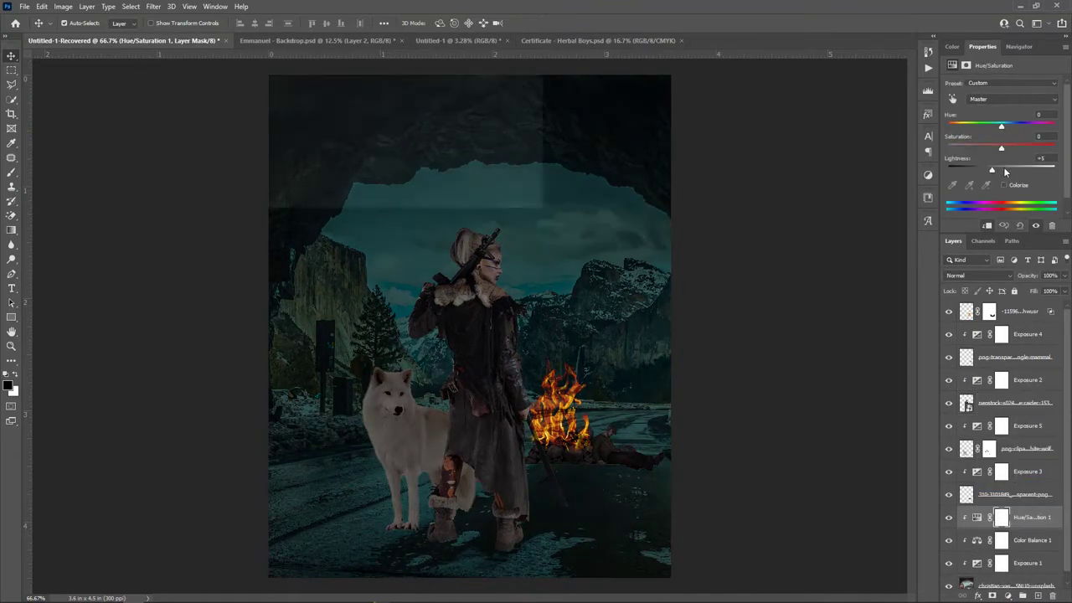
click(801, 329)
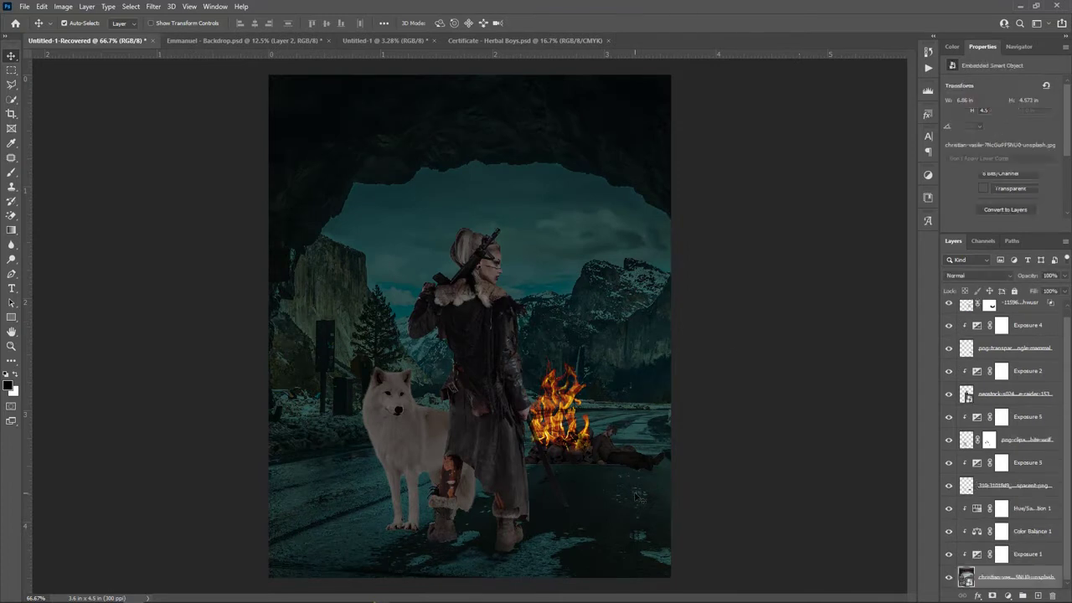
- Nudge the fire slightly right and lift the background exposure to -3.39
drag(560, 394, 572, 391)
click(484, 340)
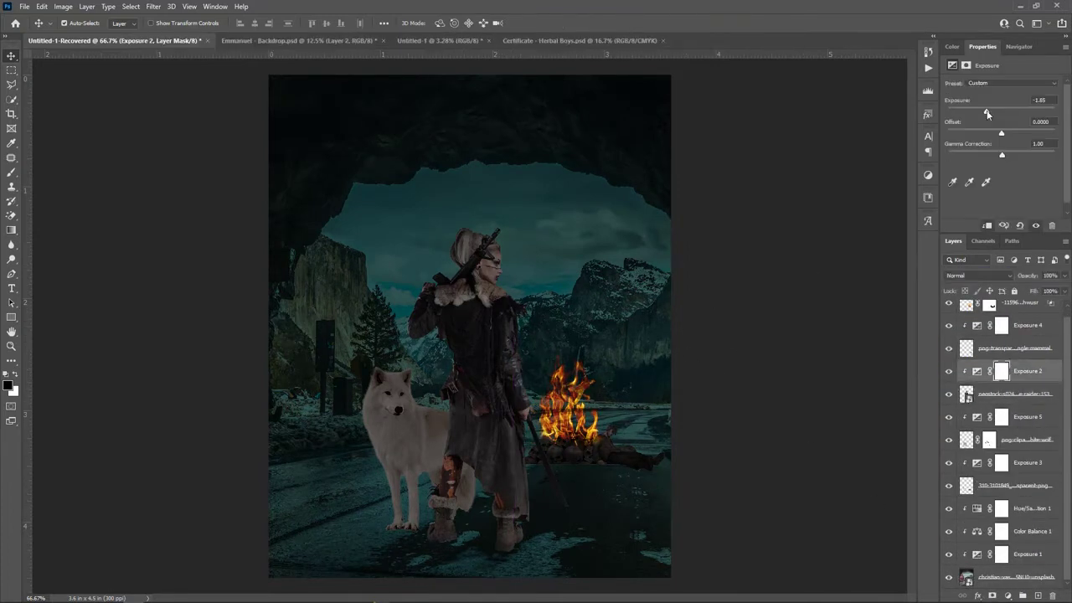
click(1002, 554)
drag(964, 111, 973, 113)
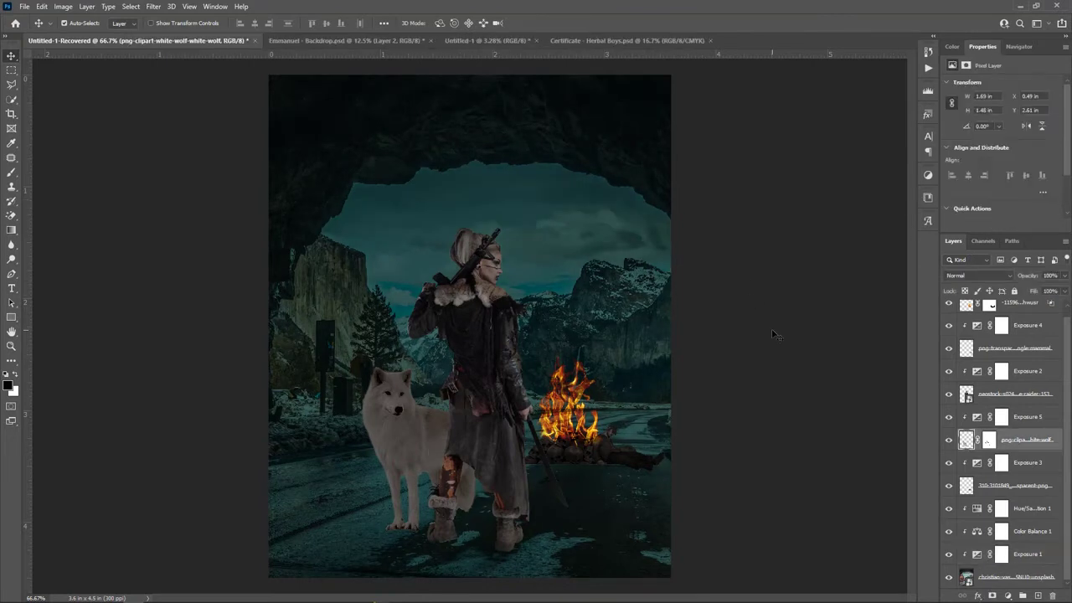
- Add a cyan Color Balance clipped to the warrior and copy it onto the wolf
click(1002, 371)
click(1007, 595)
click(1012, 497)
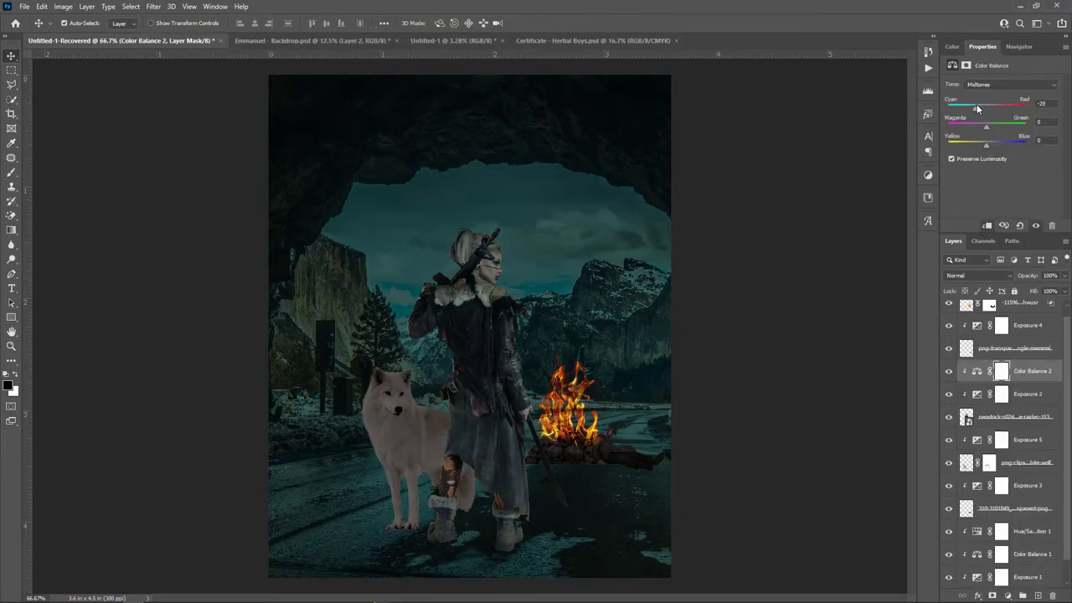
key(ctrl+j)
drag(1030, 371, 1030, 473)
- Step the selection up the layer stack, checking the view at 100% and 66.7%
click(717, 258)
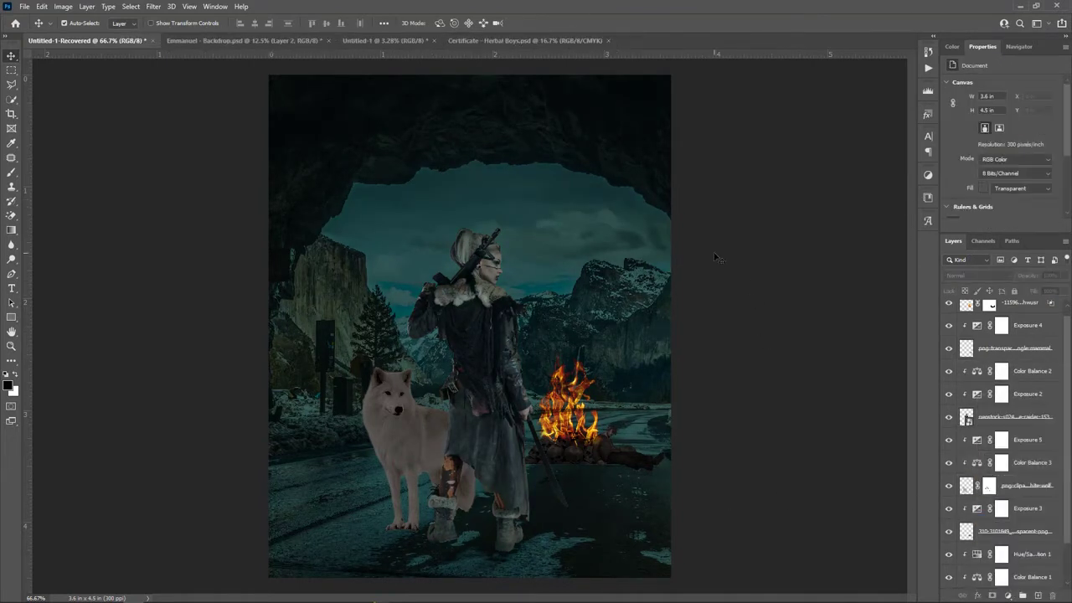
key(alt+bracketright)
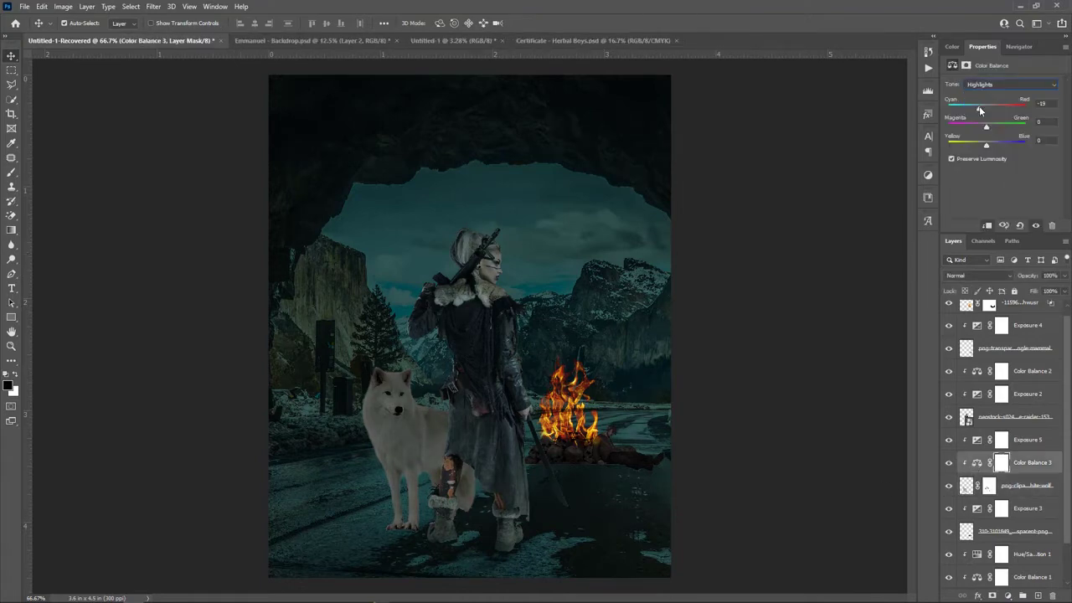
key(alt+bracketright)
key(alt+bracketright)
key(ctrl+plus)
key(ctrl+minus)
click(784, 274)
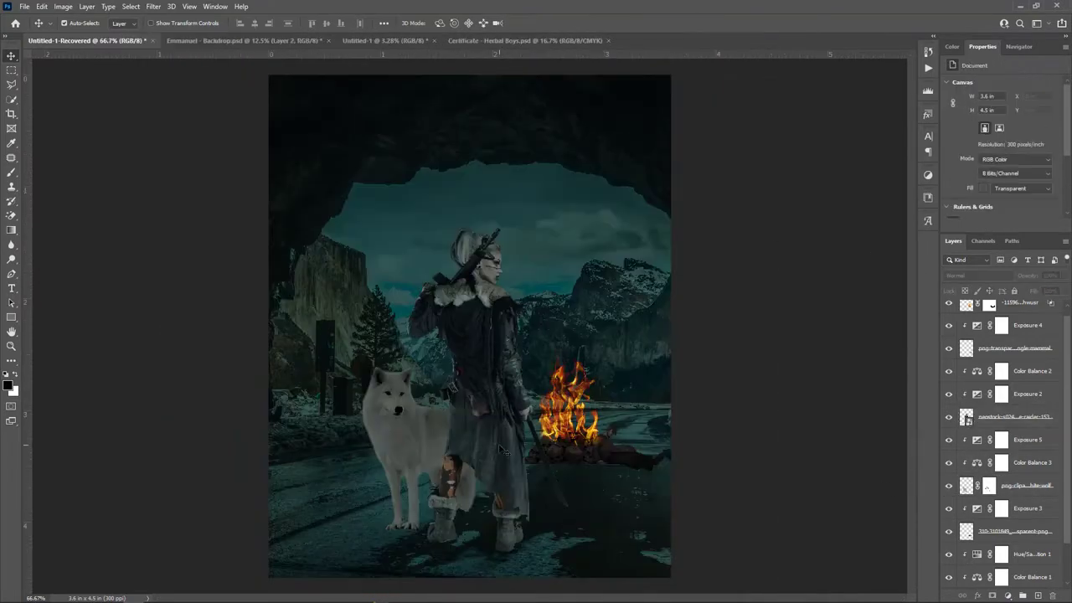
- Brighten the campfire's glow through its layer style and shrink it to about half size
double_click(1026, 303)
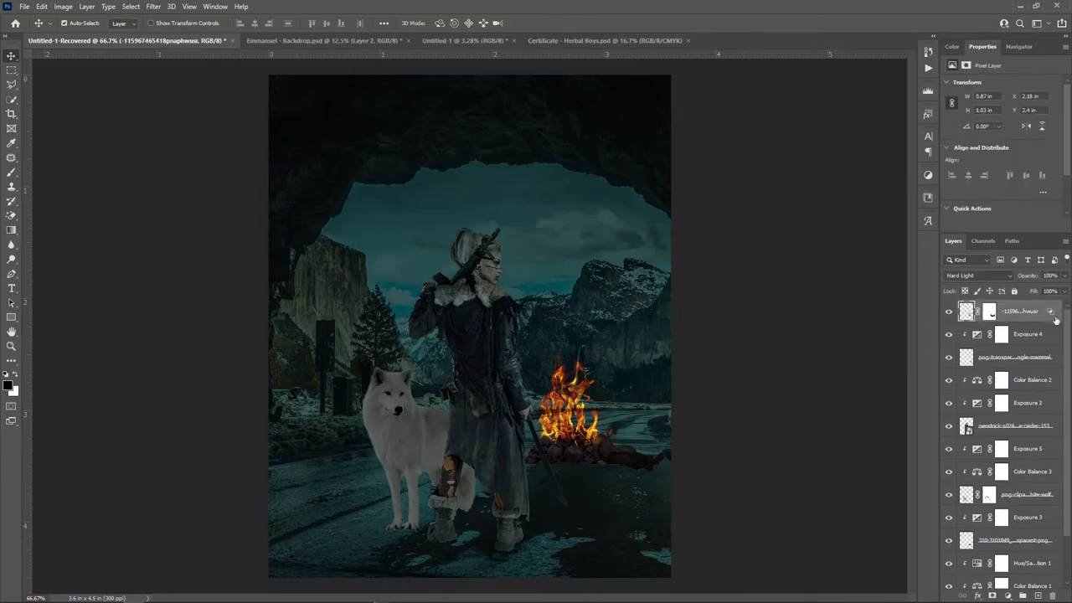
key(Return)
key(ctrl+t)
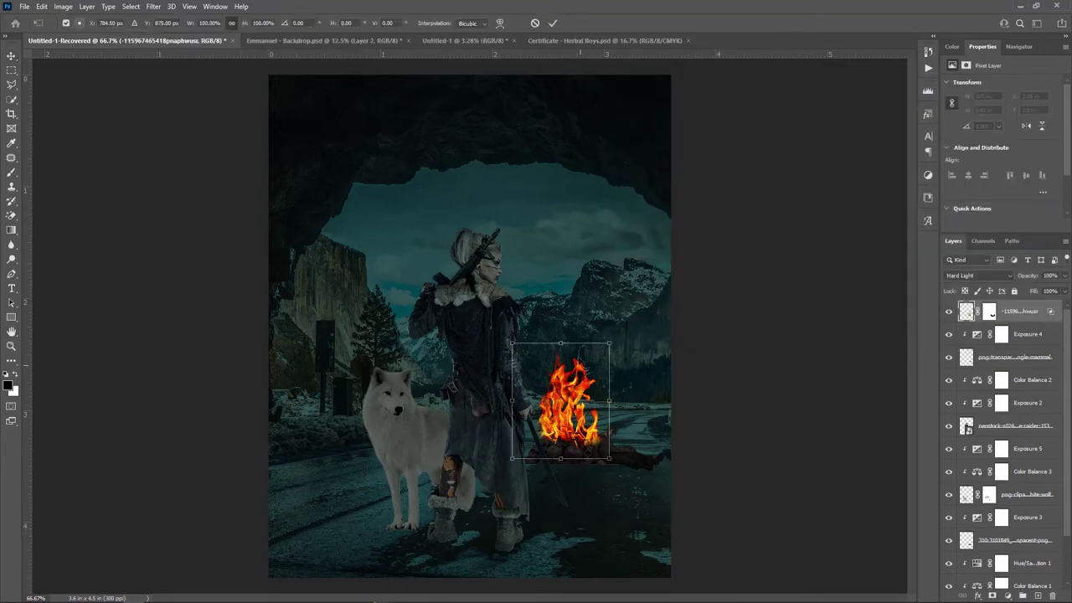
key(Return)
key(ctrl+z)
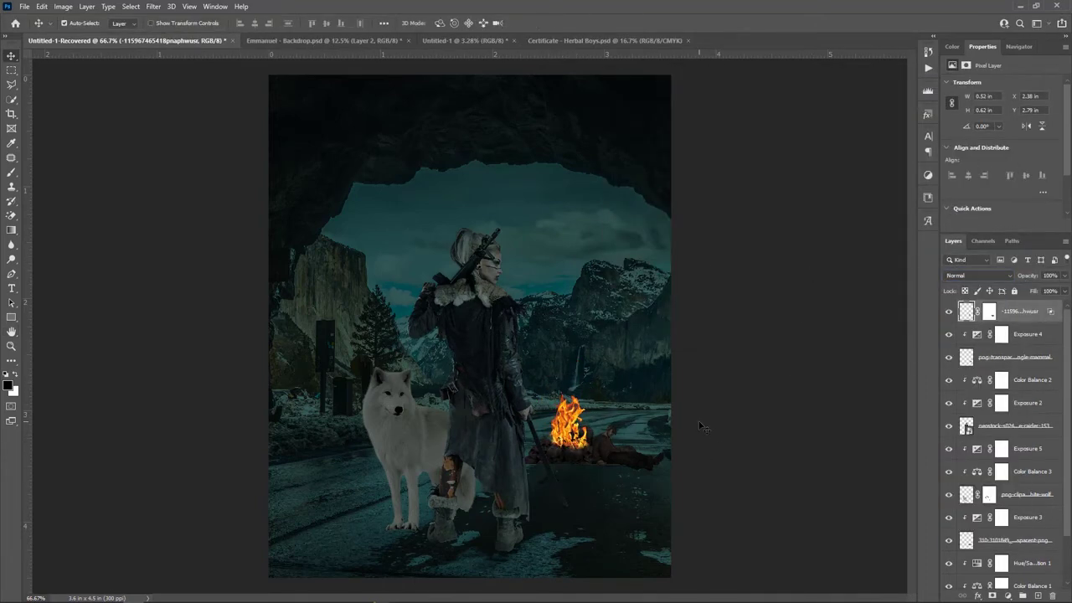
- Shrink the white wolf slightly with Free Transform and shift it a little
click(402, 436)
key(ctrl+t)
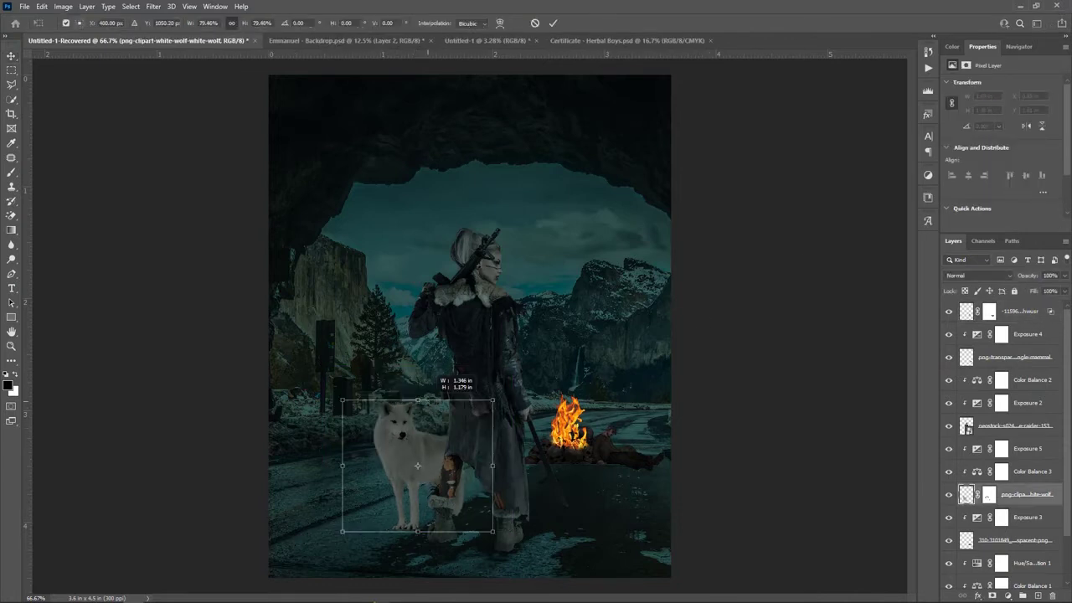
drag(339, 367, 347, 394)
key(Return)
click(735, 316)
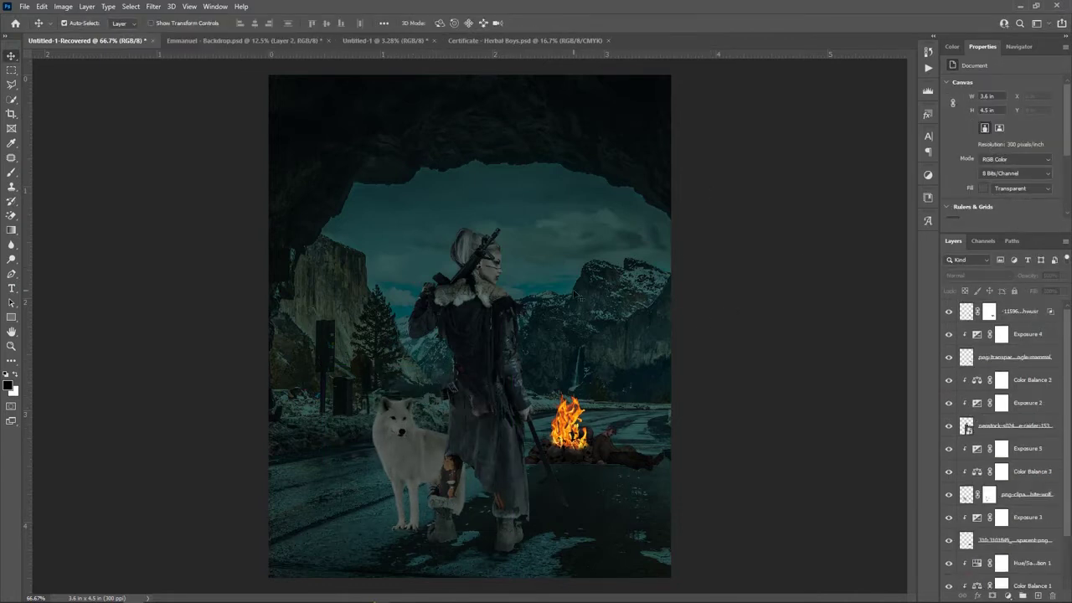
- Add a Color Balance adjustment at the top of the stack to cool the whole scene
click(477, 352)
click(733, 365)
click(469, 335)
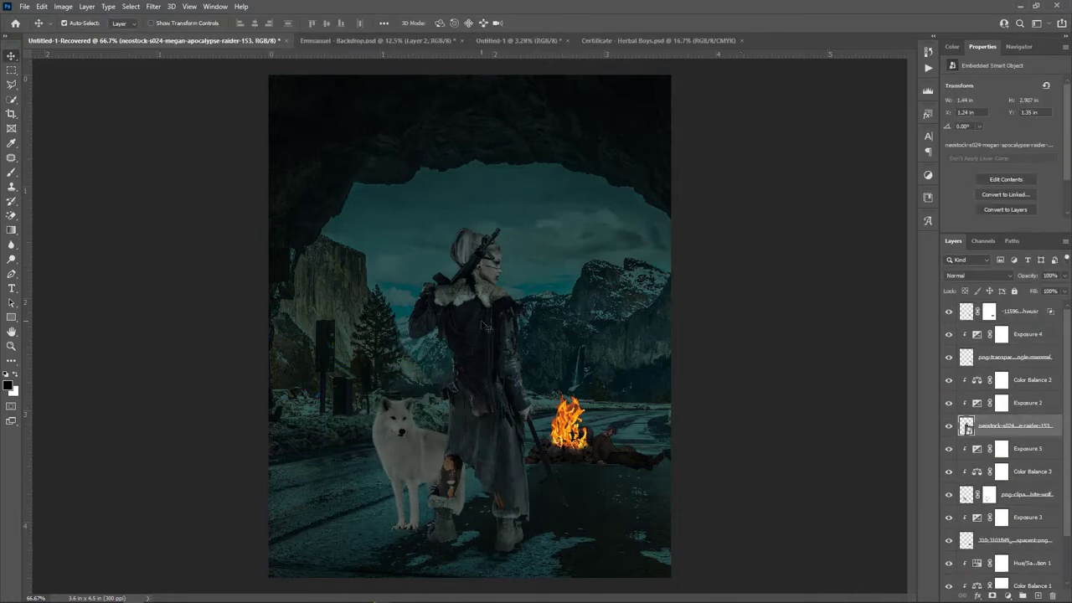
click(610, 500)
scroll(1005, 419, up, 5)
click(1013, 310)
click(1008, 596)
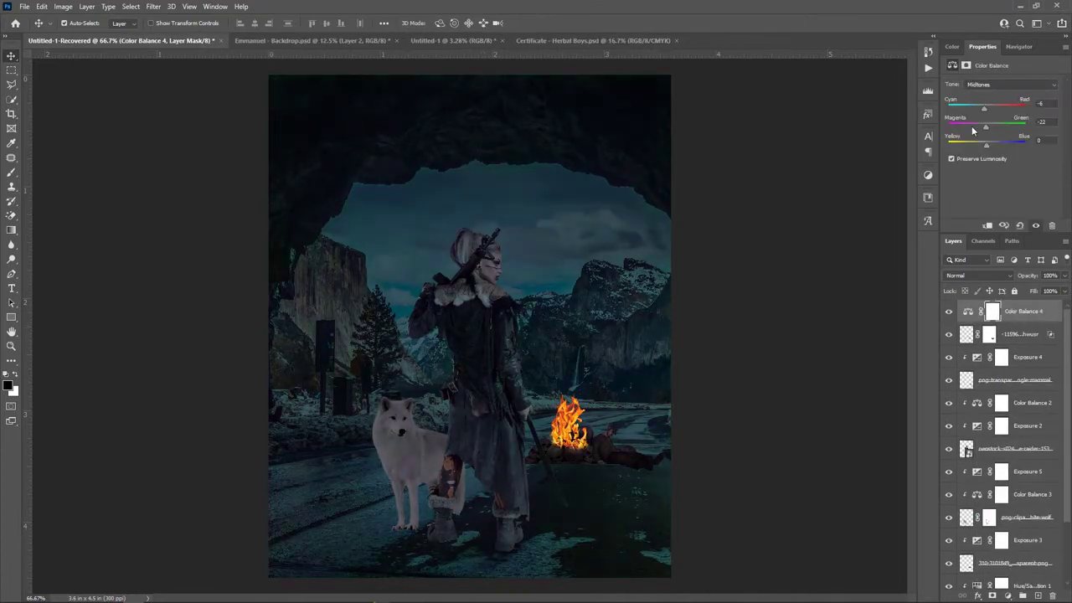
click(494, 452)
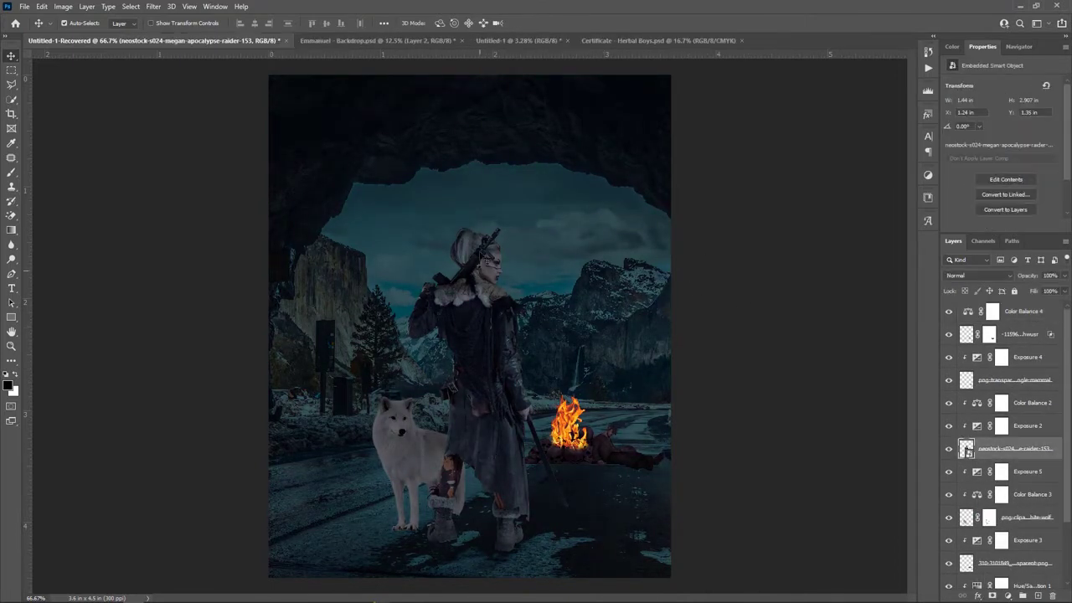
click(1053, 311)
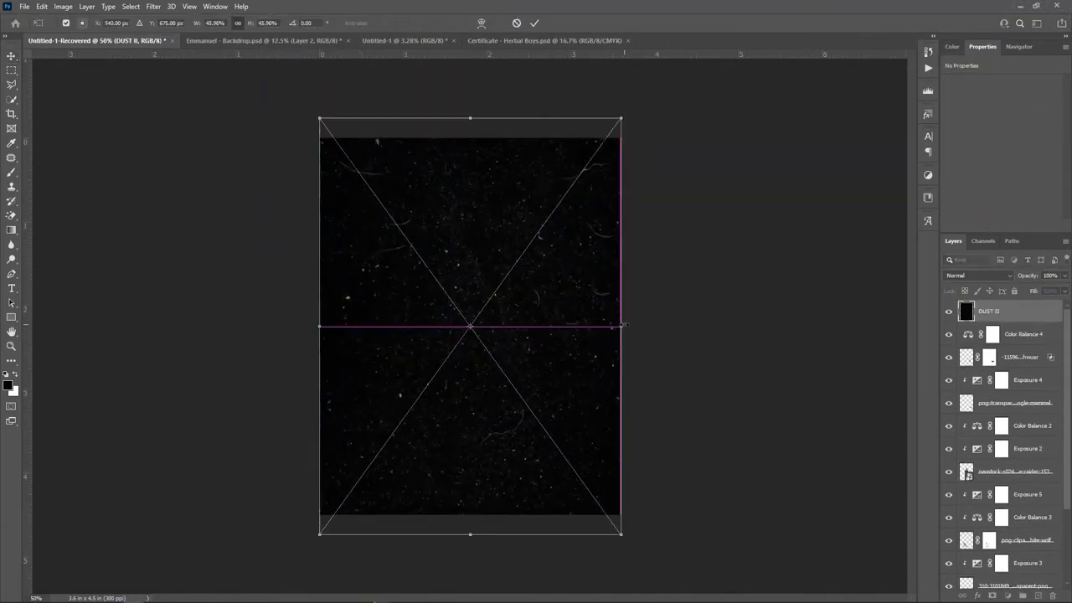
- Set the DUST II texture to Screen with an inverted mask painted white over the sky
key(Return)
key(shift+alt+s)
alt+click(1022, 596)
key(b)
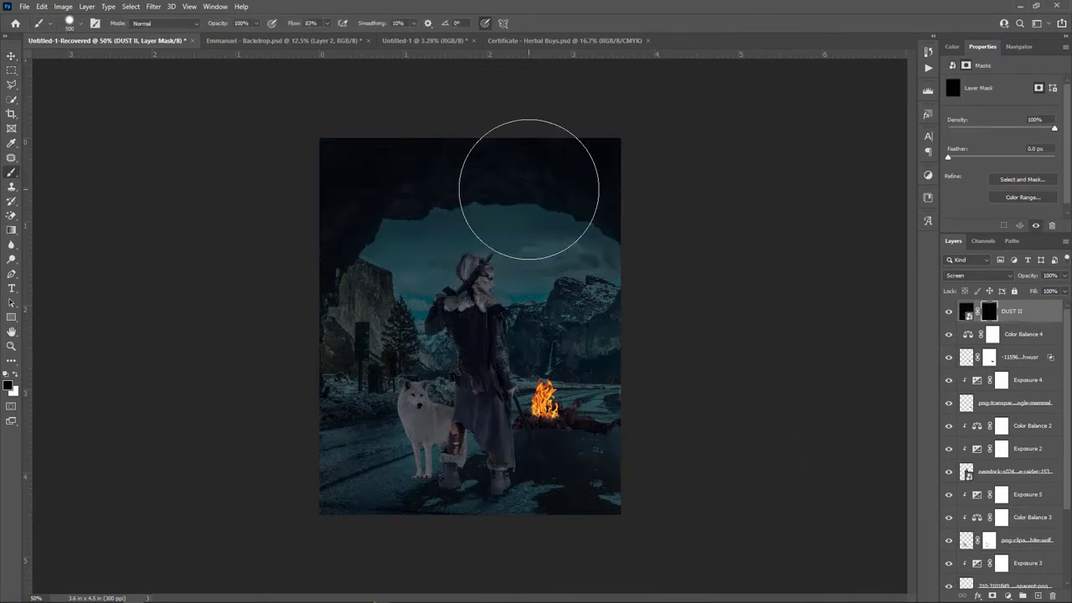
click(388, 234)
key(bracketleft)
key(bracketleft)
key(bracketleft)
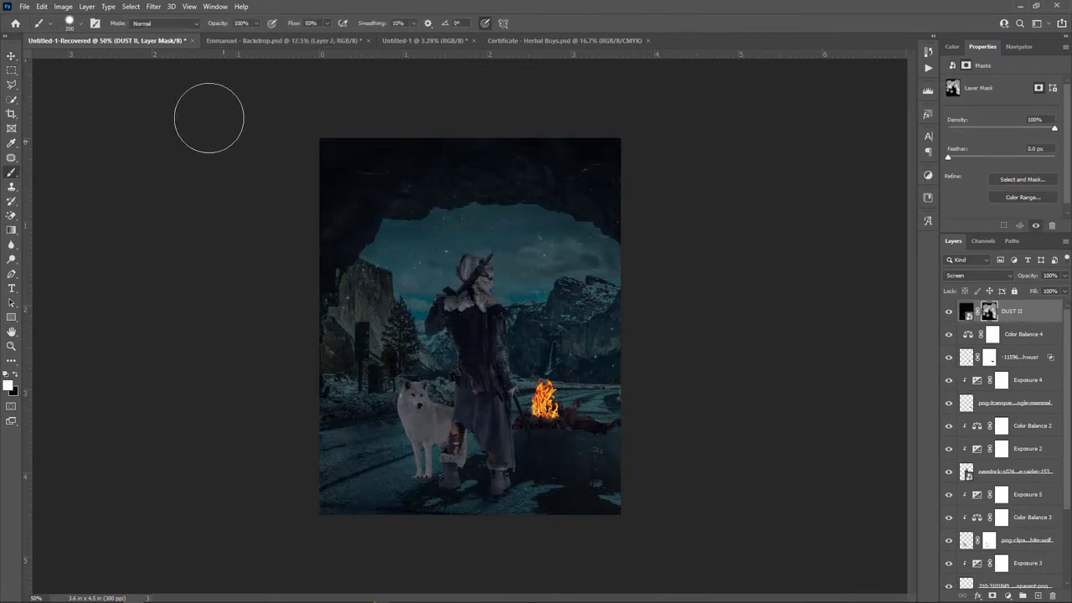
- Move the dust texture layer down the stack to sit below the wolf
key(v)
key(ctrl+bracketleft)
key(ctrl+bracketleft)
key(ctrl+bracketleft)
key(ctrl+bracketleft)
key(ctrl+bracketleft)
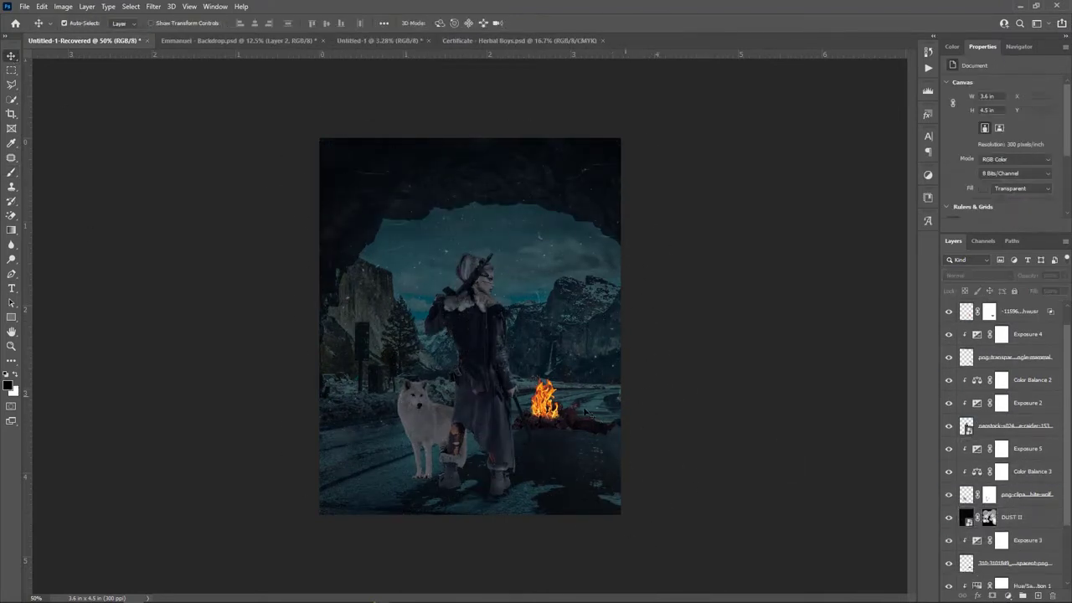
click(496, 438)
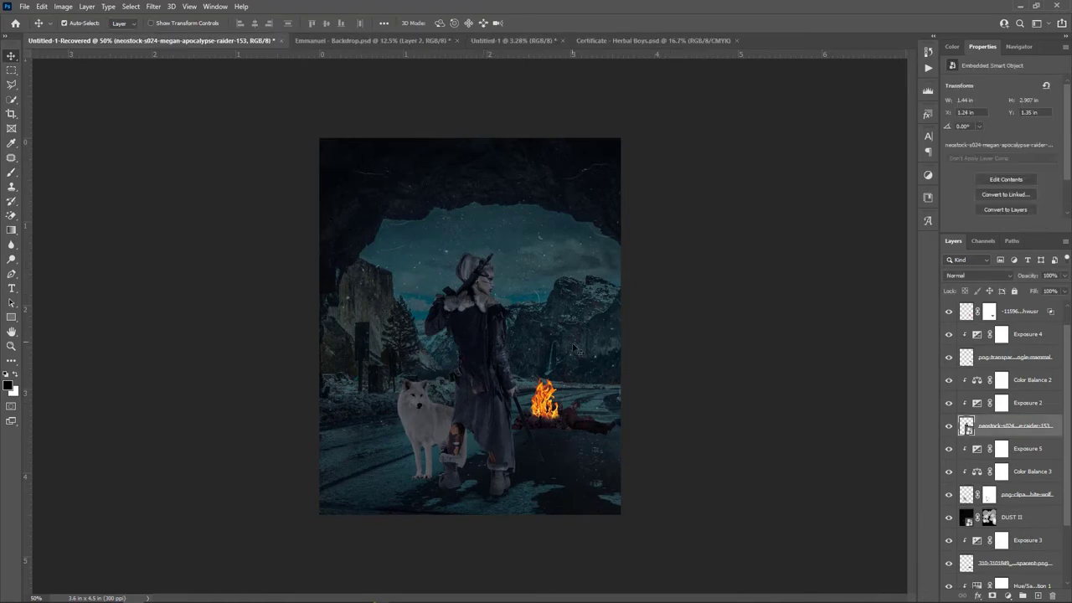
- Add a white Solid Color fill layer set to Linear Dodge (Add)
key(ctrl+1)
click(1030, 379)
click(1008, 596)
click(992, 400)
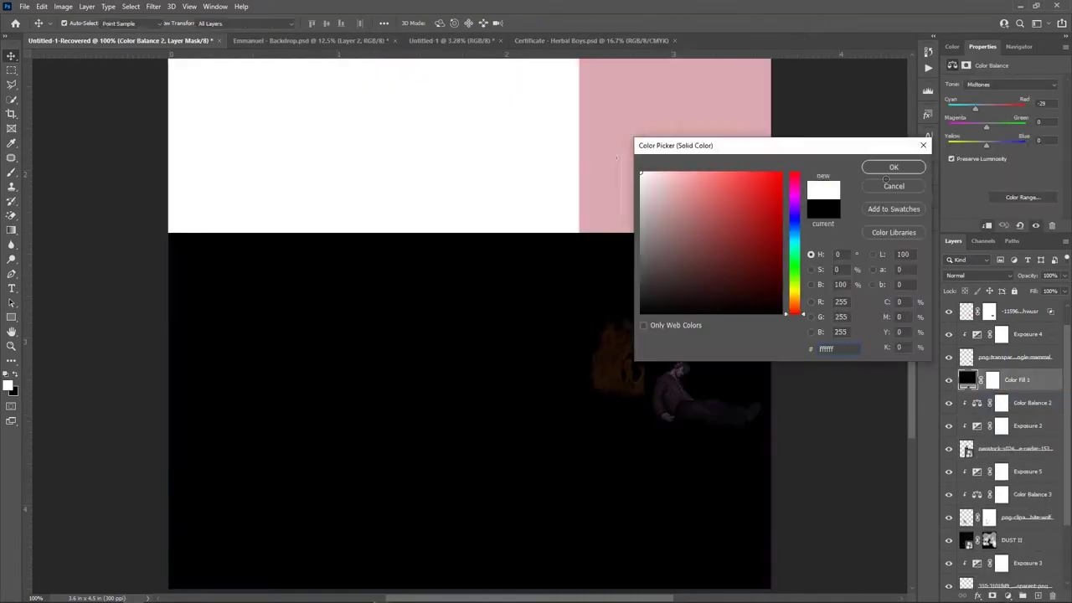
key(Return)
key(shift+alt+a)
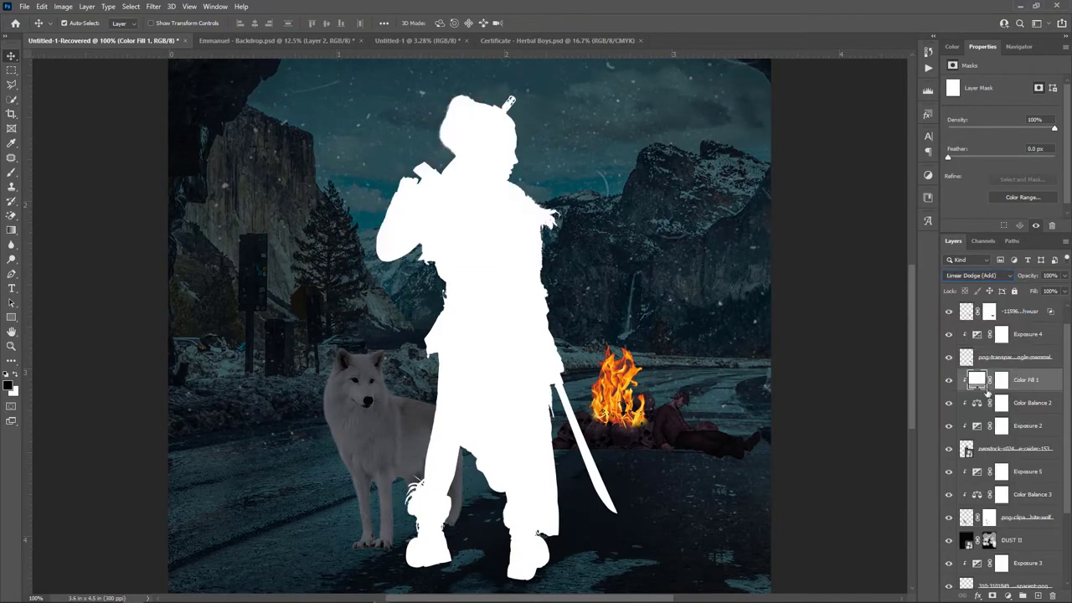
- Invert the white fill's mask with Ctrl+I and set its Blend If to Underlying Layer
click(1002, 381)
key(ctrl+i)
key(b)
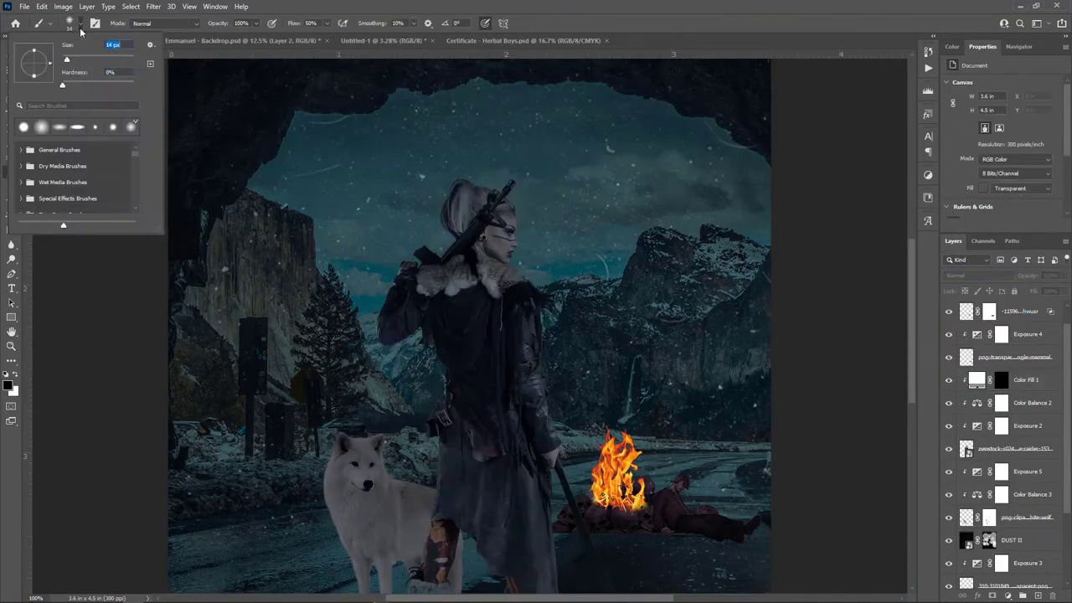
key(ctrl+plus)
scroll(478, 242, down, 3)
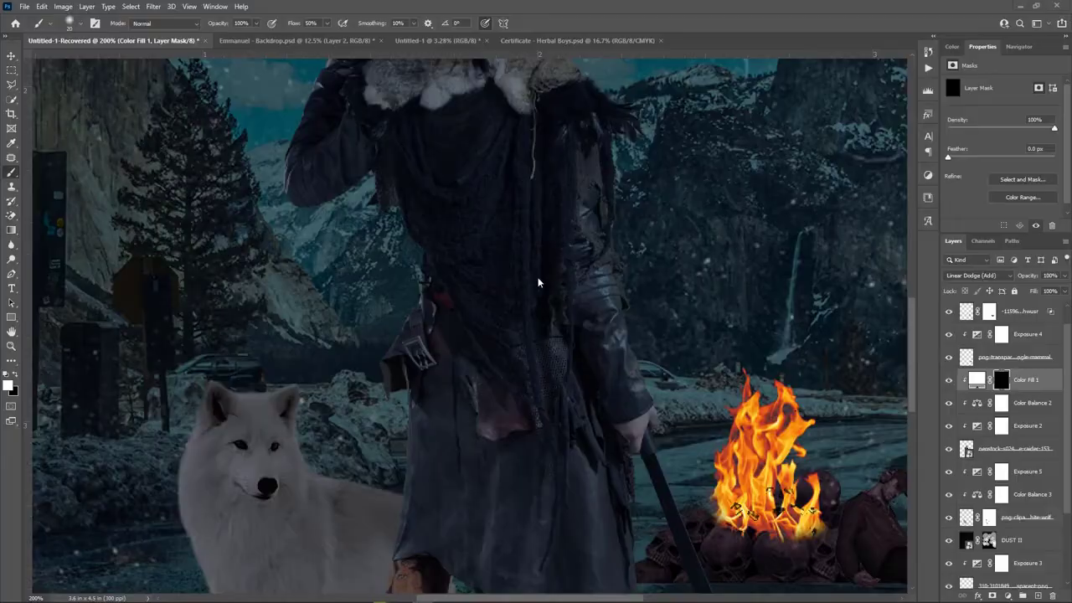
key(ctrl+minus)
alt+click(1002, 381)
double_click(1039, 381)
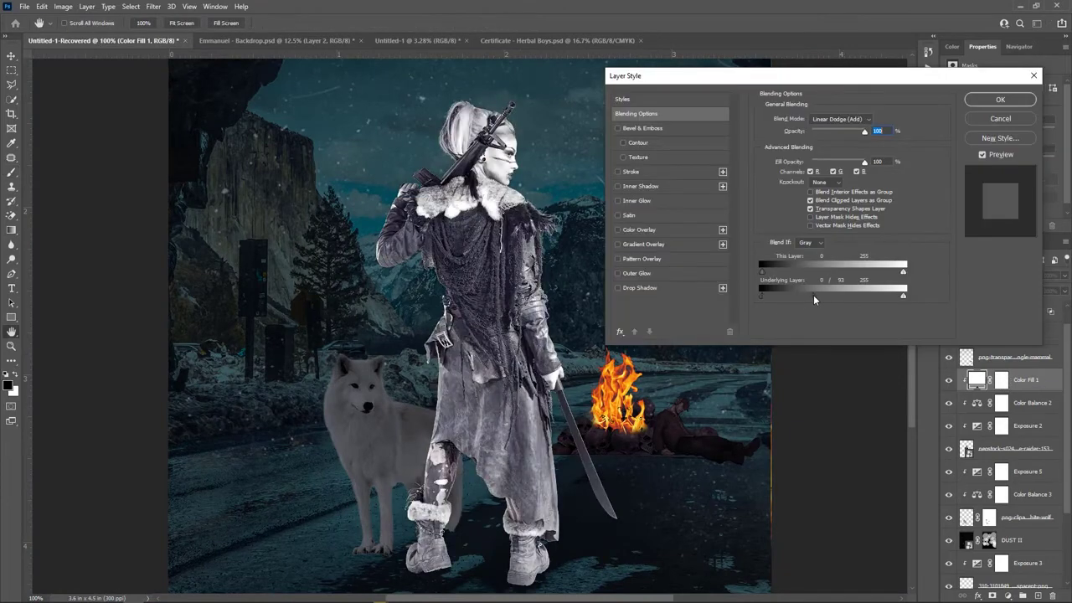
key(Escape)
- Paint white rim light along the warrior's edges with a soft round brush
key(ctrl+plus)
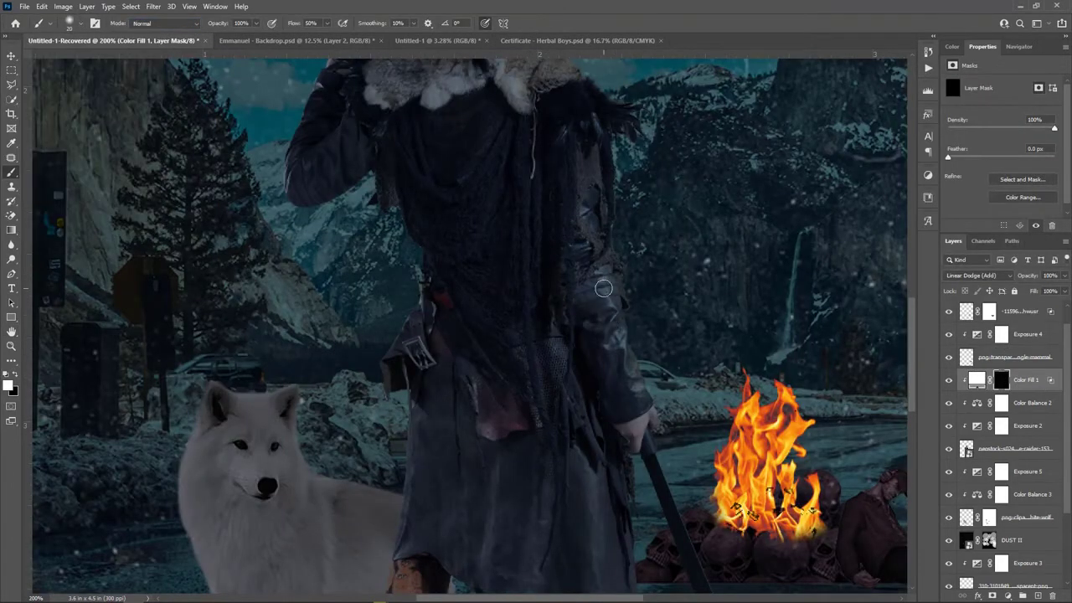
key(ctrl+0)
click(69, 22)
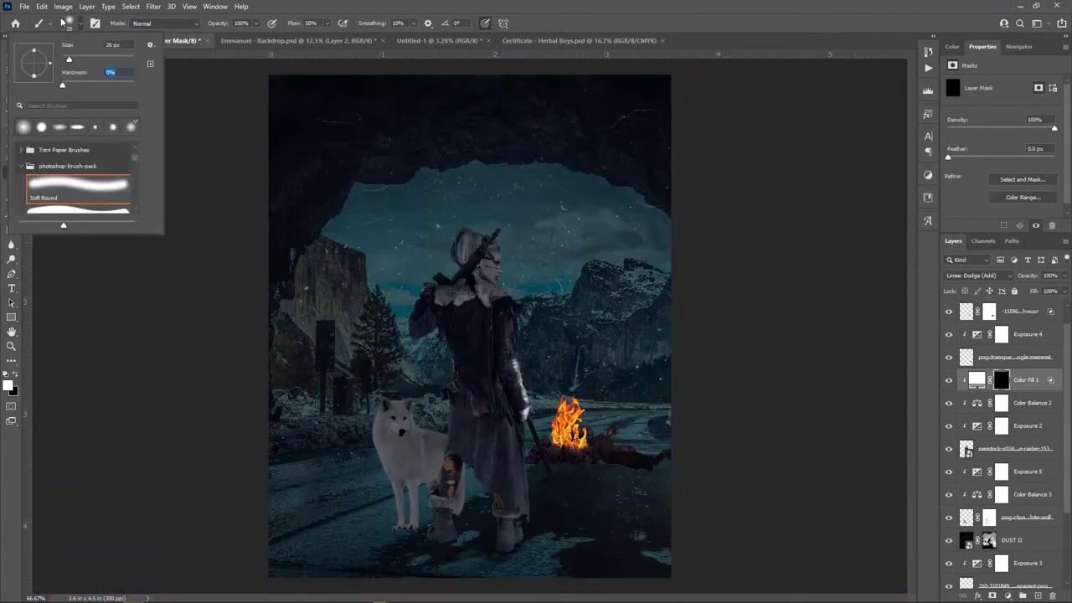
key(Escape)
key(ctrl+plus)
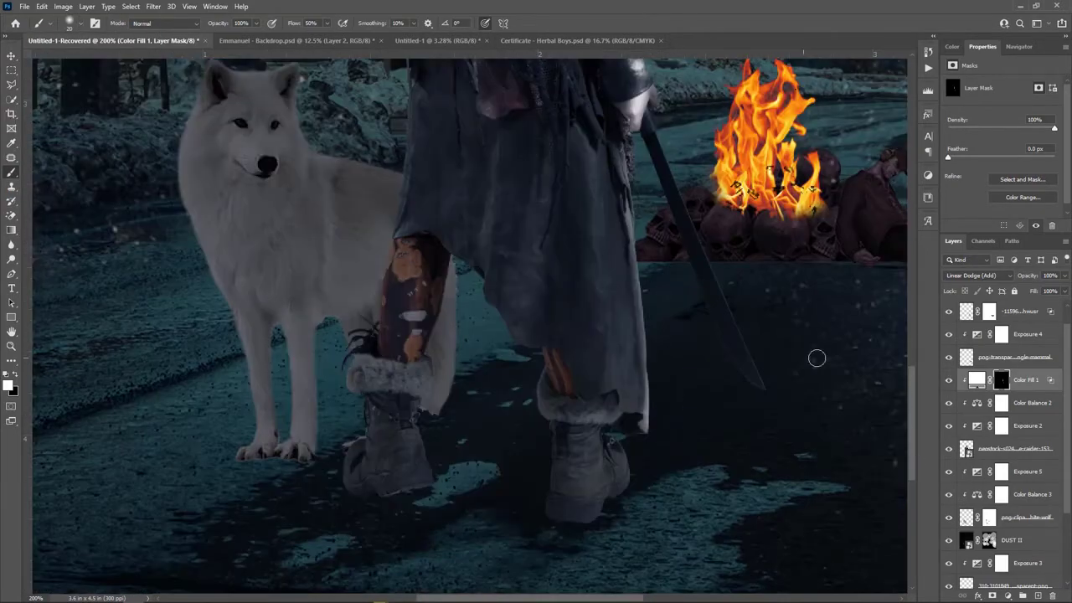
scroll(646, 397, up, 5)
drag(913, 267, 911, 394)
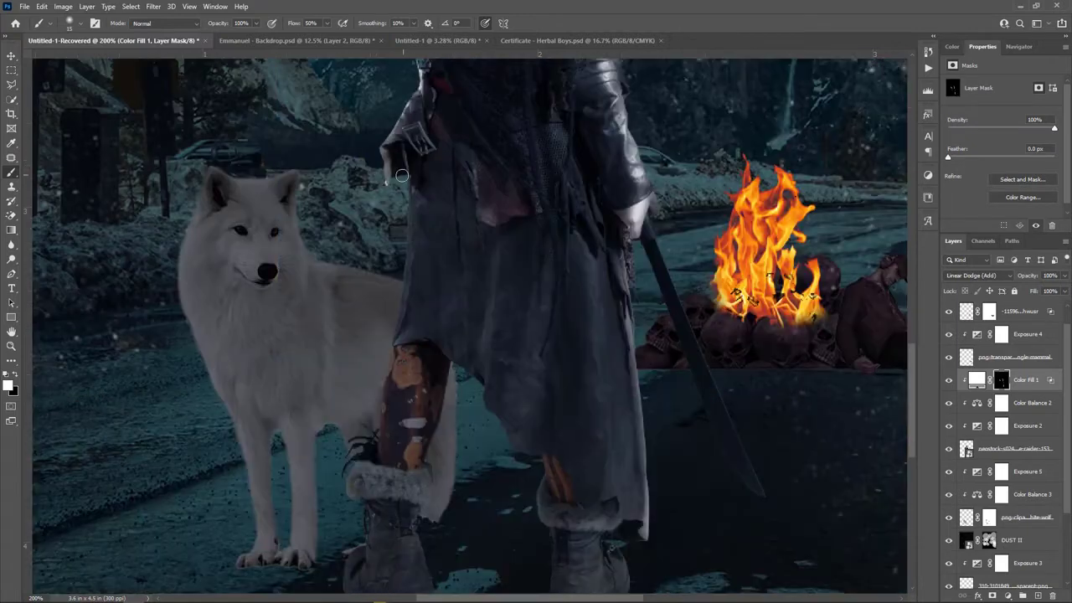
key(ctrl+minus)
key(ctrl+minus)
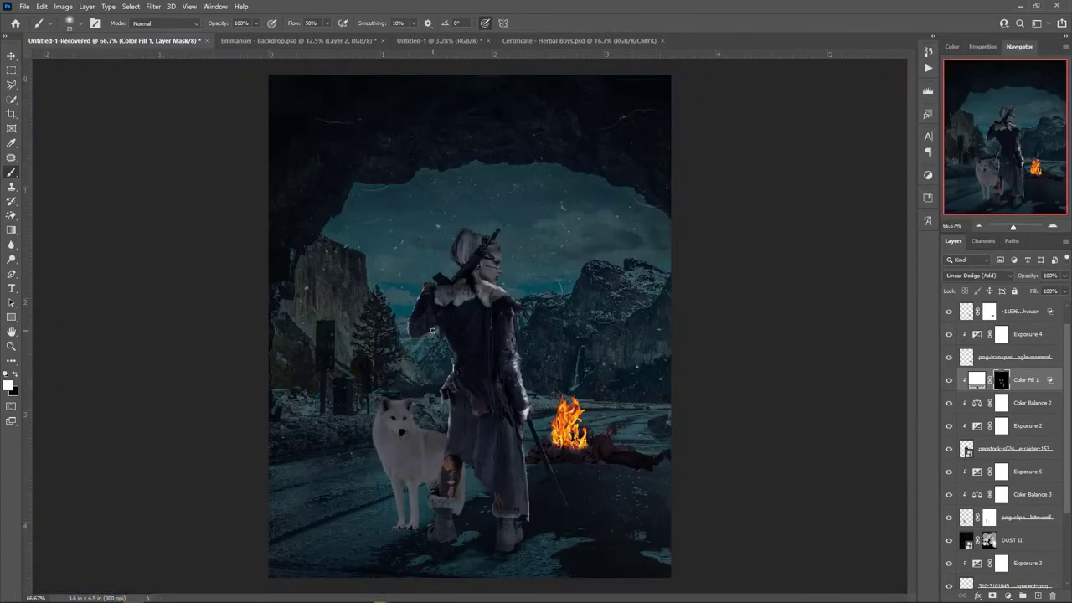
key(ctrl+plus)
key(ctrl+plus)
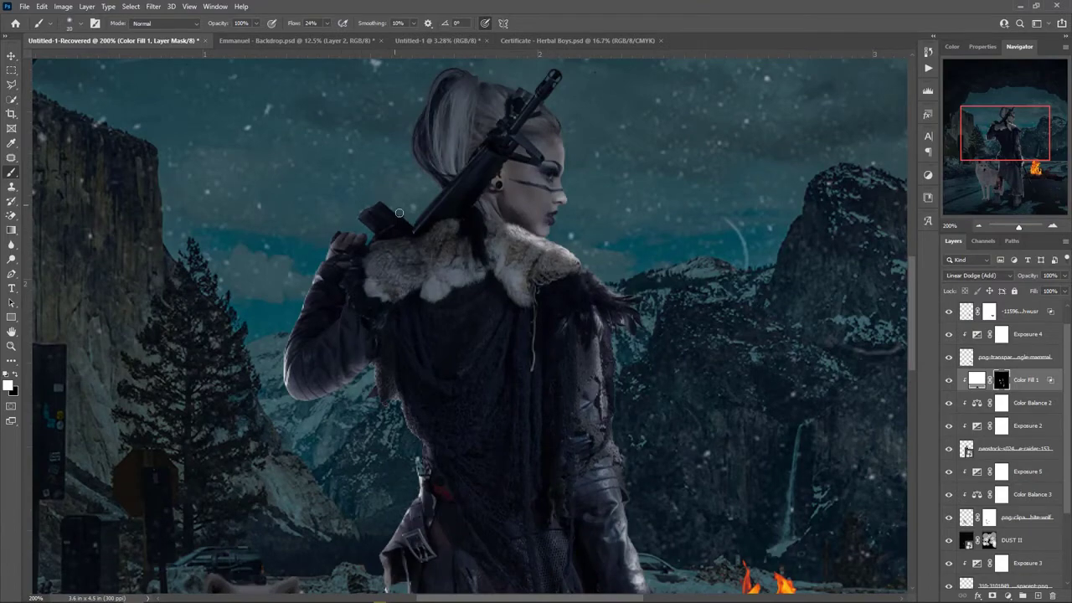
key(ctrl+minus)
mouse_move(911, 252)
mouse_down()
mouse_move(911, 358)
mouse_move(921, 328)
mouse_move(893, 310)
mouse_up()
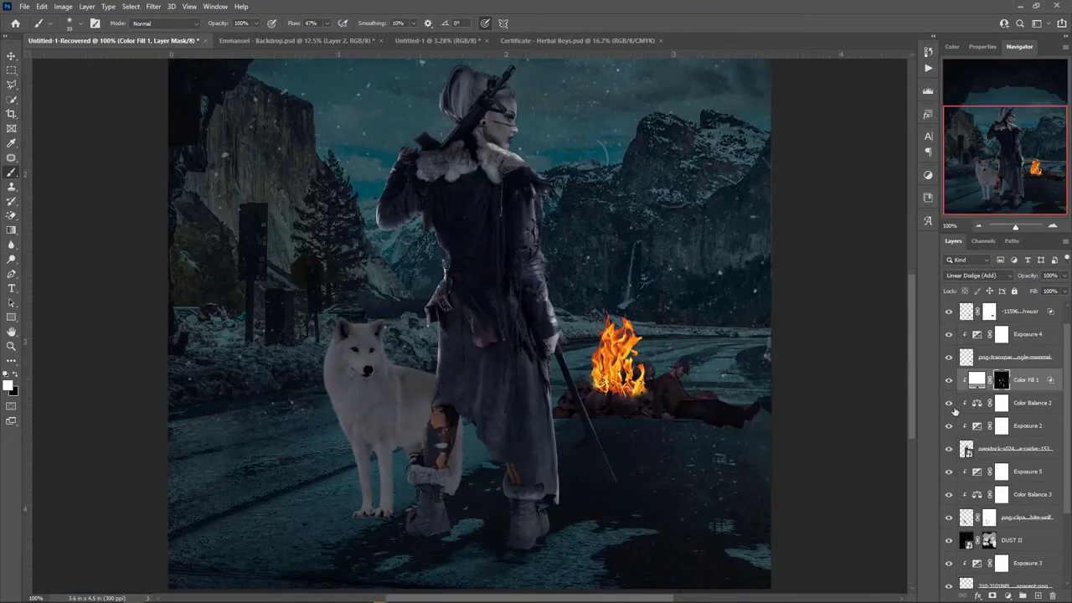
- Add a white fill clipped to the wolf, with Blend If set and its mask inverted
click(1026, 471)
click(1023, 596)
click(979, 275)
click(1045, 473)
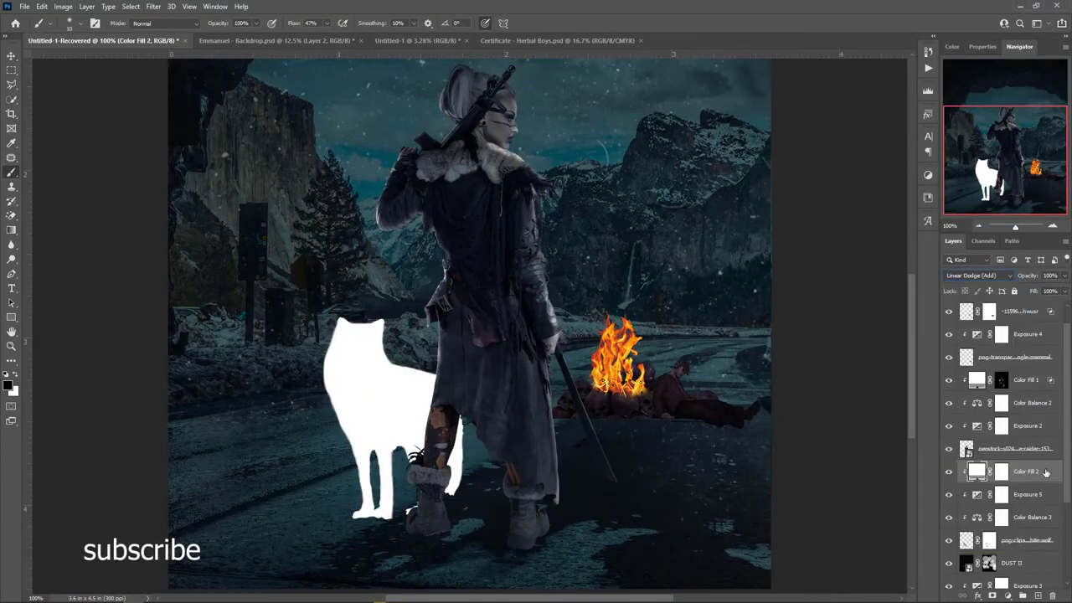
double_click(1046, 471)
key(Escape)
key(ctrl+i)
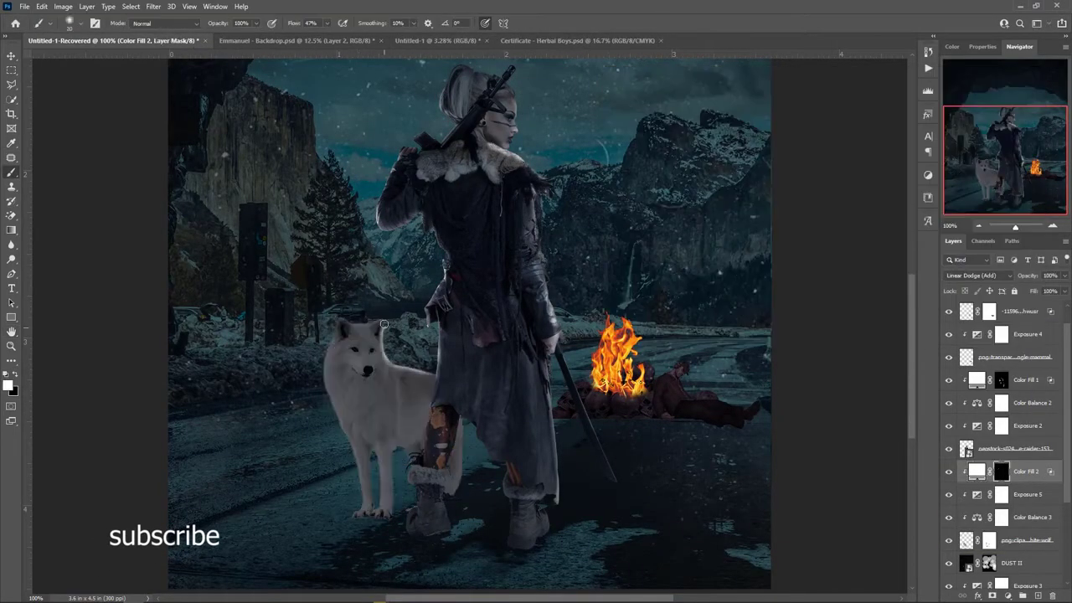
- Paint a faint highlight along the wolf's back, then return to the warrior's light-fill mask
drag(499, 486, 498, 502)
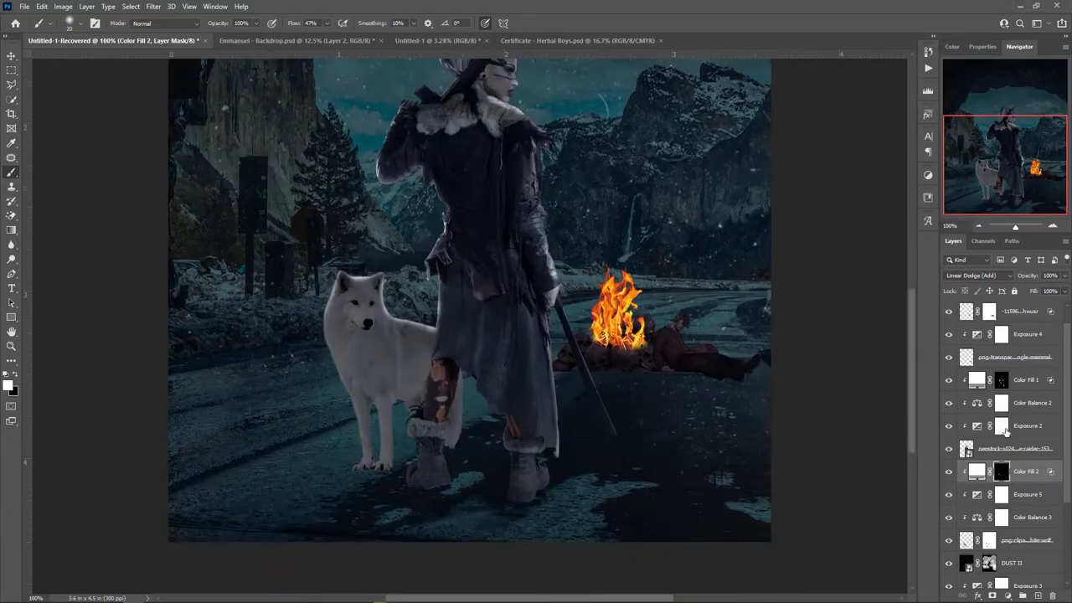
click(1002, 379)
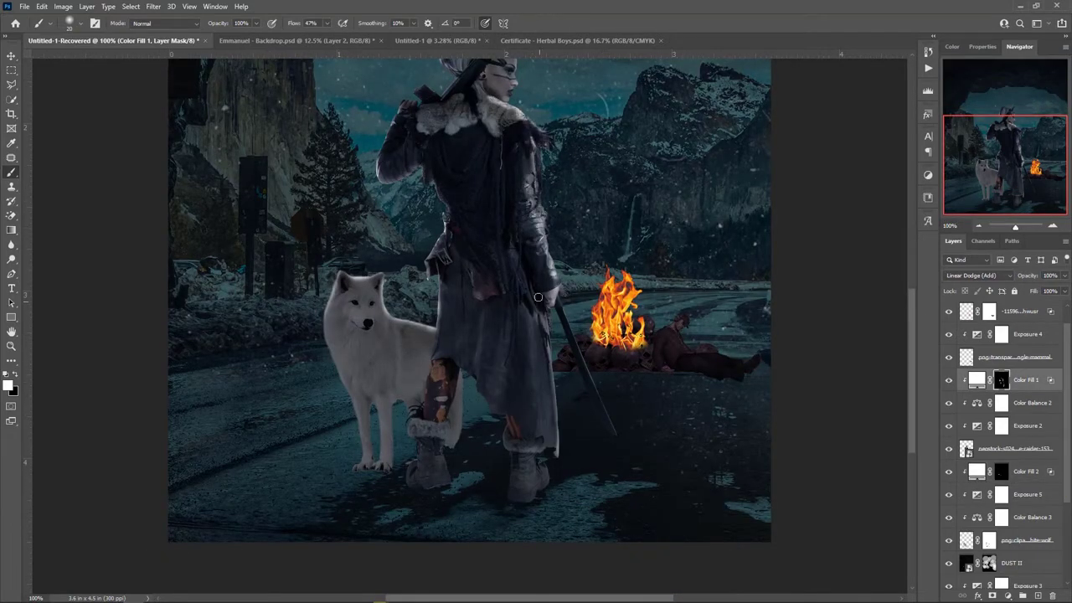
key(v)
drag(911, 332, 911, 294)
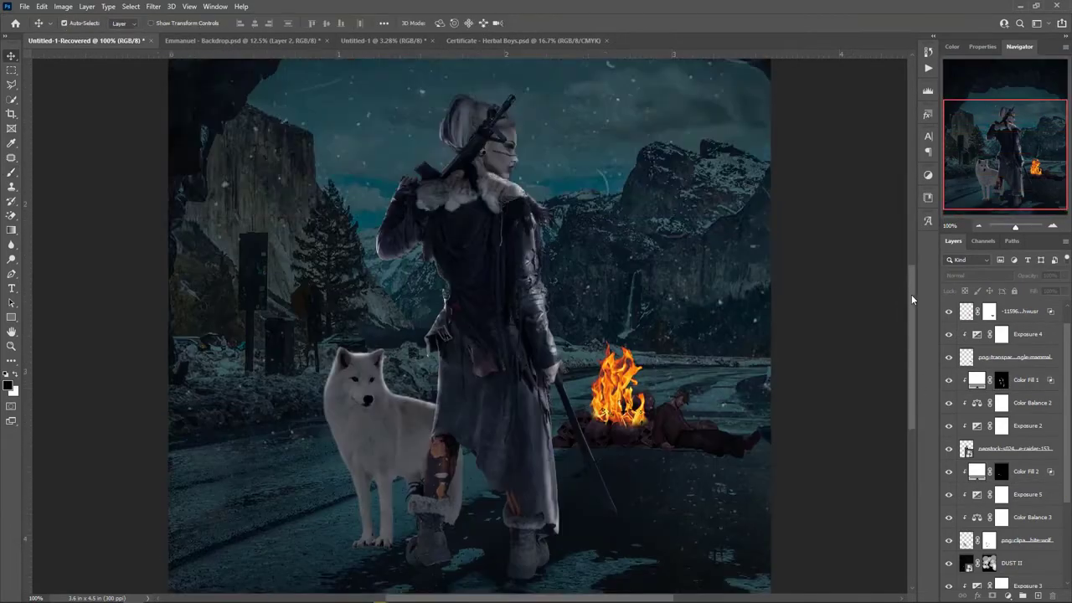
- Create Layer 1 and paint shadows on the ground under the feet
key(ctrl+minus)
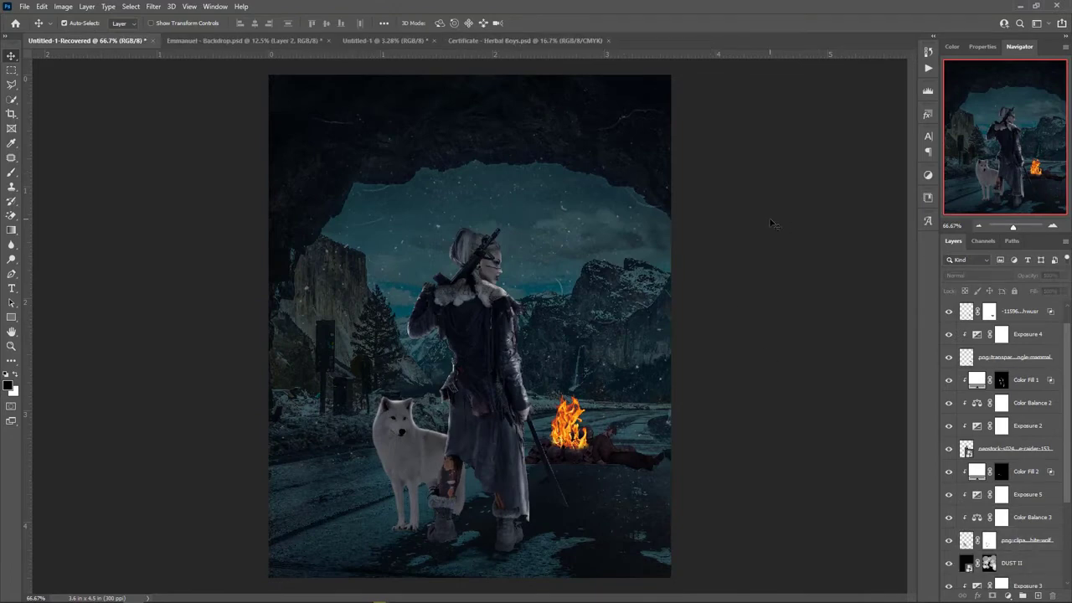
key(ctrl+plus)
scroll(469, 335, down, 5)
key(ctrl+shift+alt+n)
key(b)
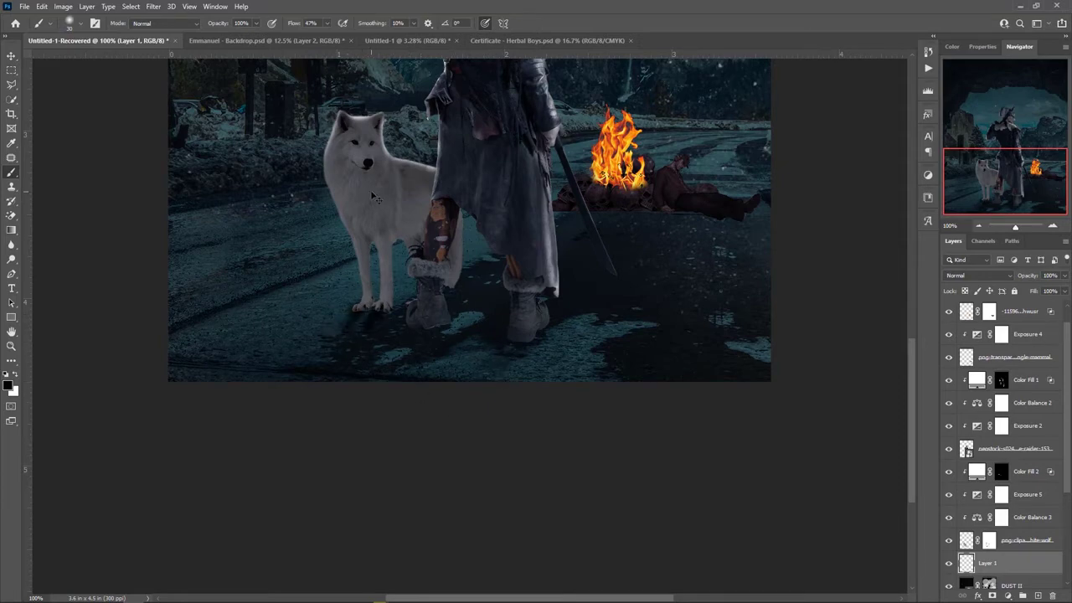
- Set Layer 1 to Multiply and add Layer 2 for more shadows
key(alt+bracketright)
key(alt+bracketleft)
key(shift+alt+m)
key(ctrl+shift+alt+n)
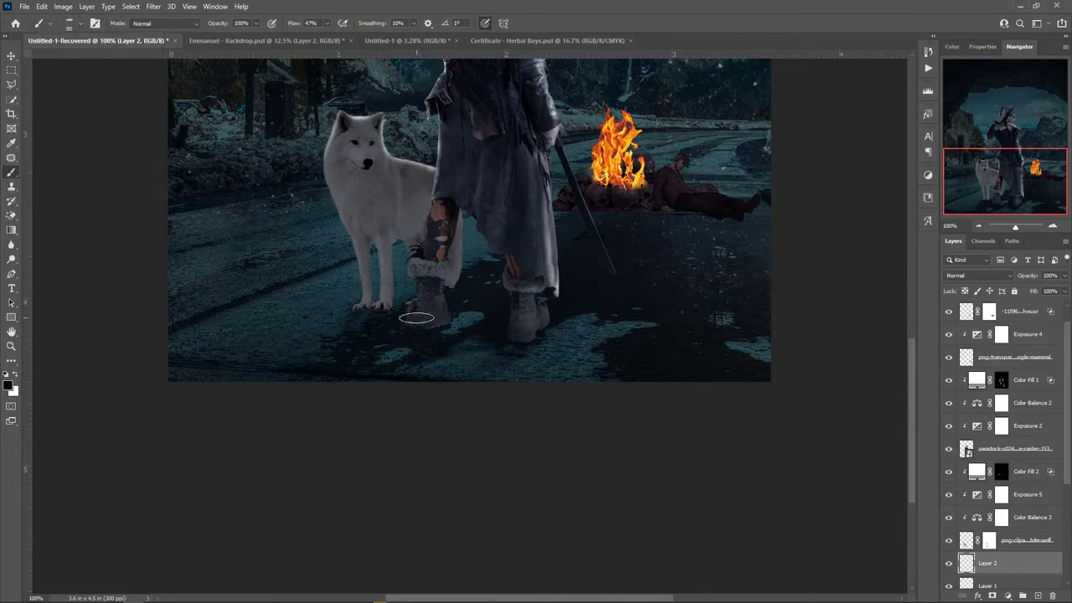
- Revisit the warrior's light-fill blending options and select the top layer of the stack
key(h)
key(ctrl+minus)
double_click(1043, 386)
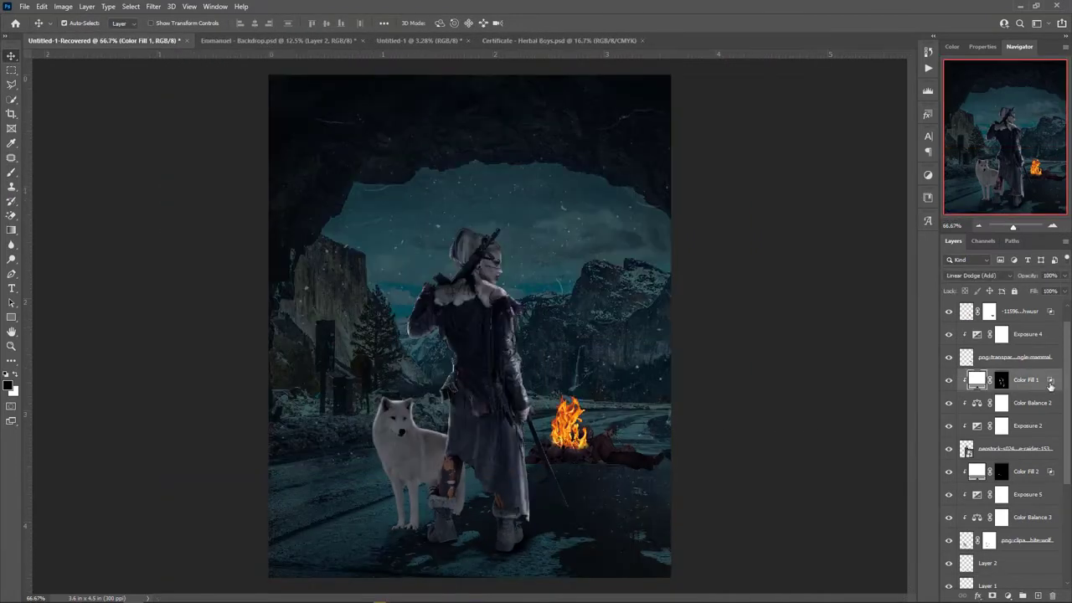
key(Return)
key(v)
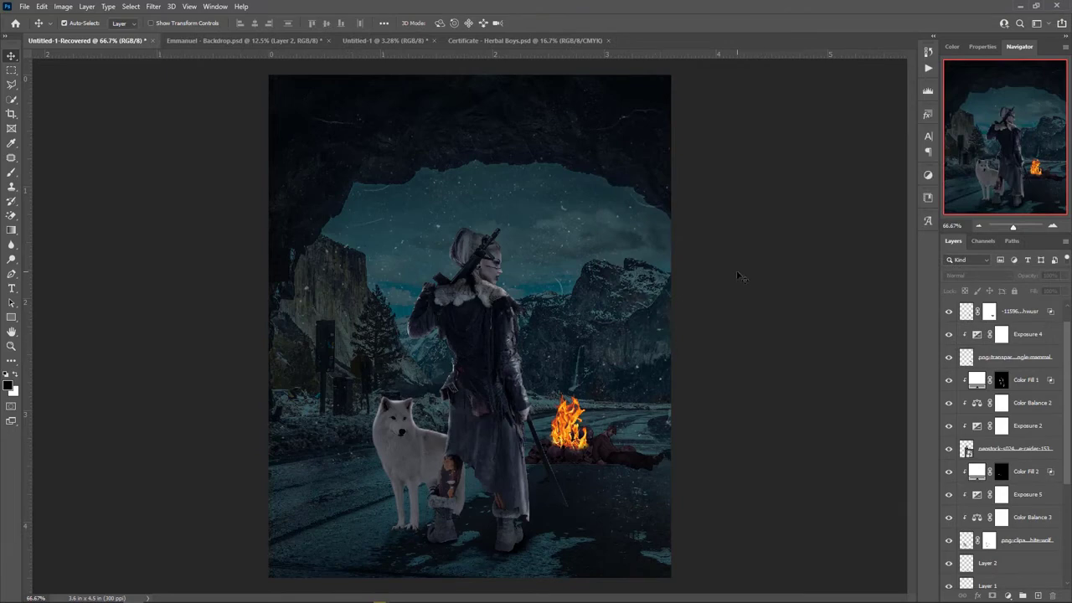
click(641, 359)
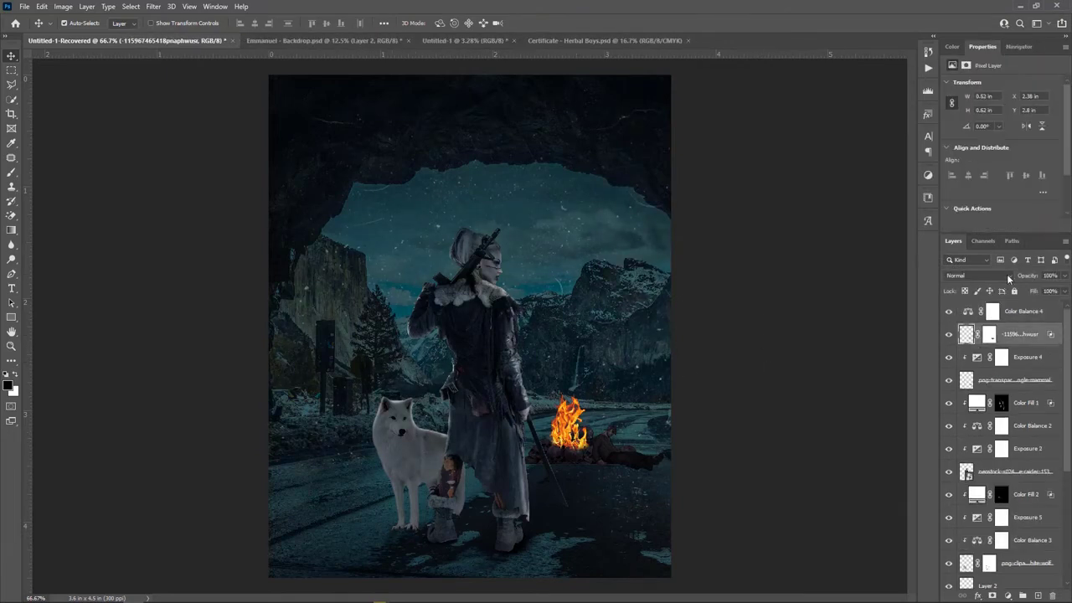
- Set Blend If on the body's orange Color Fill and invert its mask to hide the glow
double_click(1018, 334)
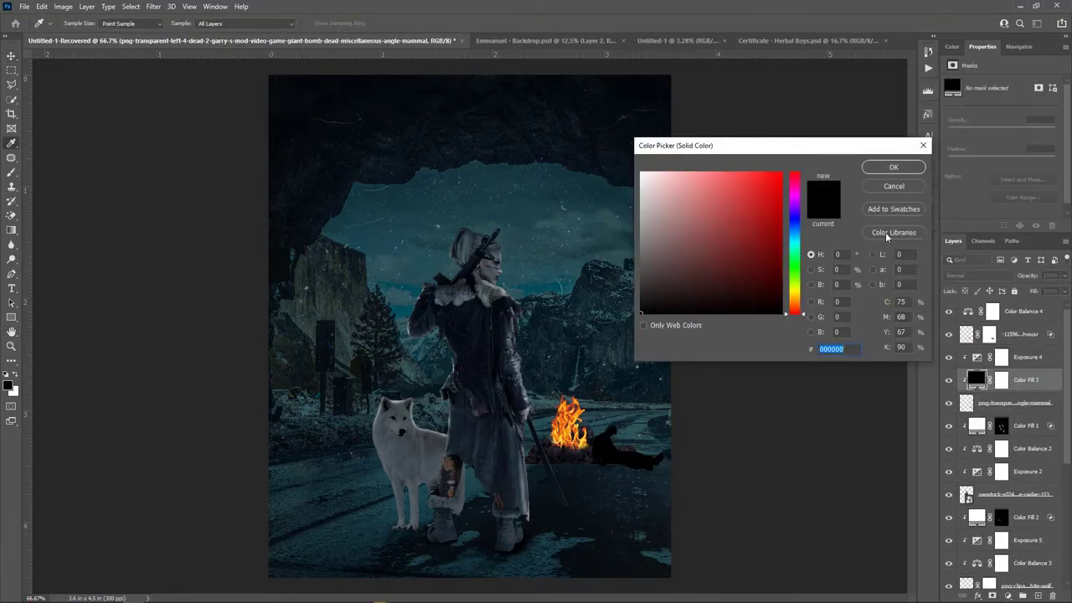
double_click(1055, 388)
click(1000, 98)
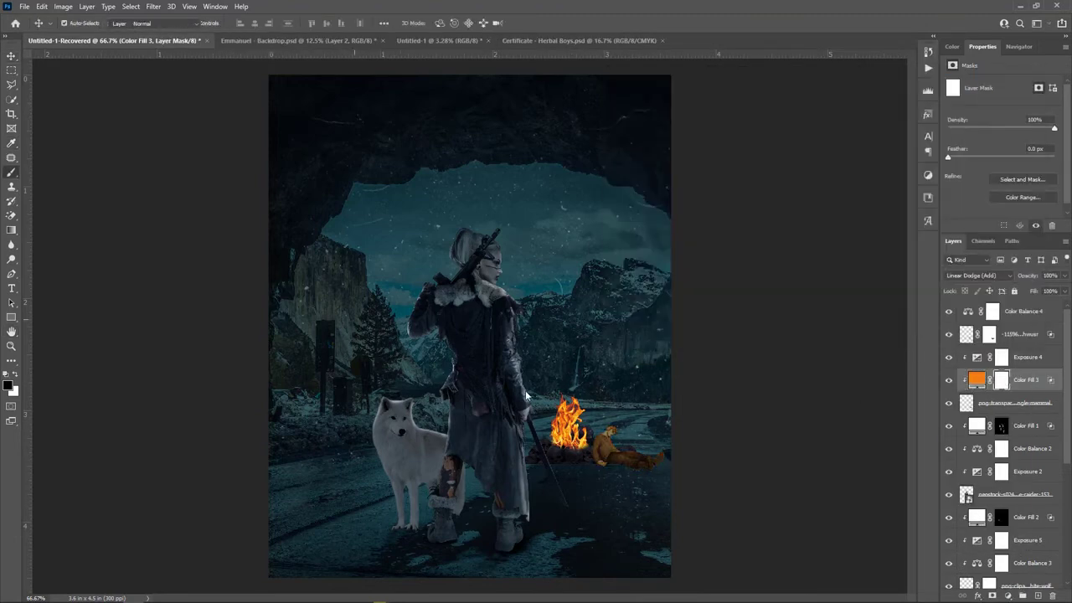
click(1002, 380)
key(b)
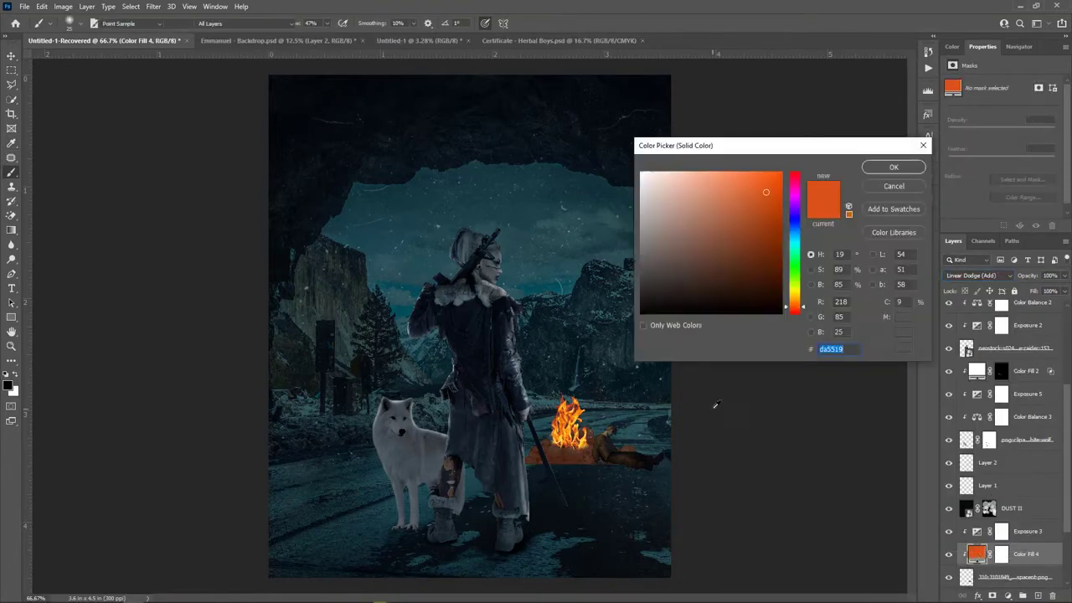
key(ctrl+i)
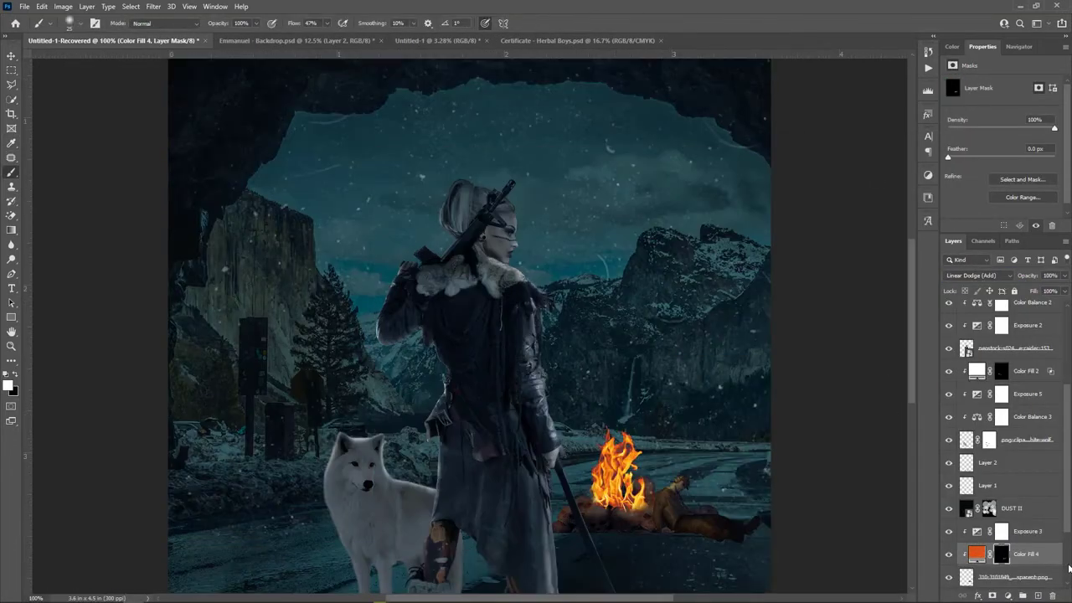
key(ctrl+1)
- Adjust Blend If on the skulls' orange Color Fill and ready its mask for white painting
double_click(1043, 554)
click(1001, 98)
click(1003, 557)
key(x)
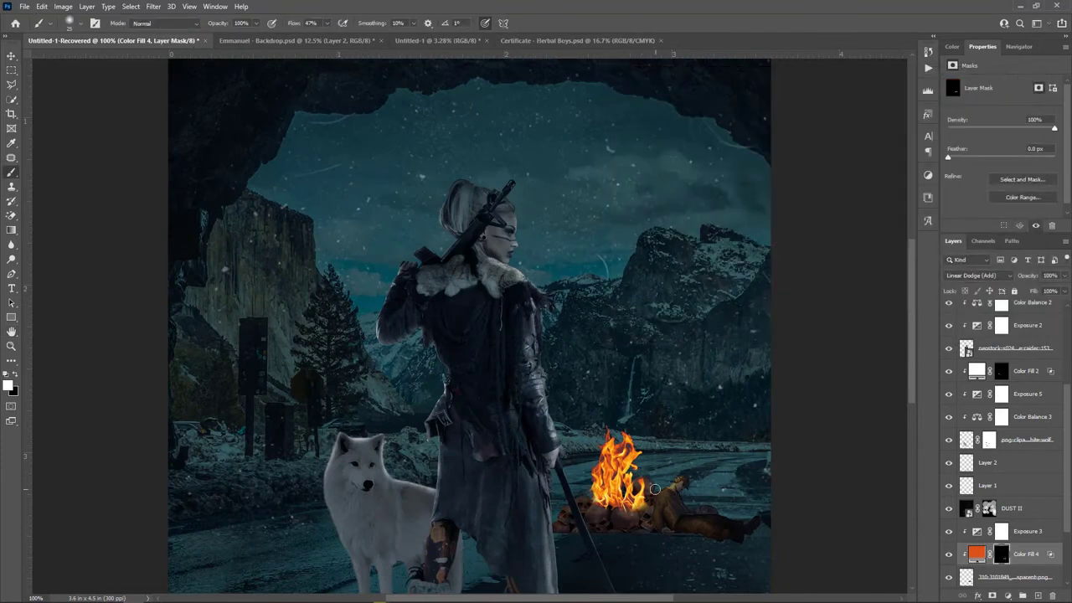
double_click(1050, 553)
click(975, 101)
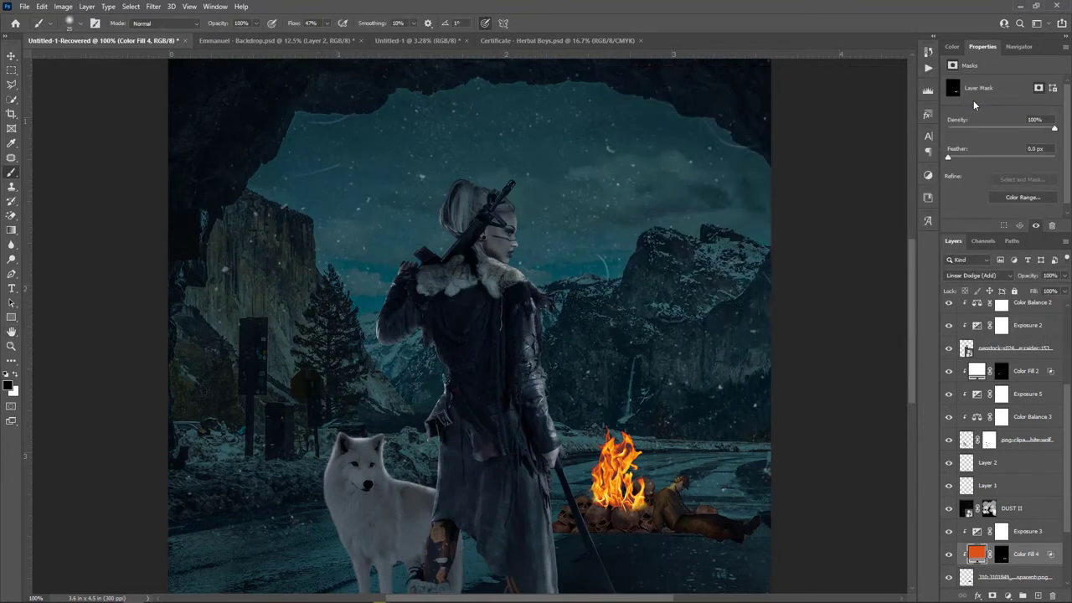
- Add an empty Layer 3 below the orange fill and enlarge the brush to 200
key(alt+period)
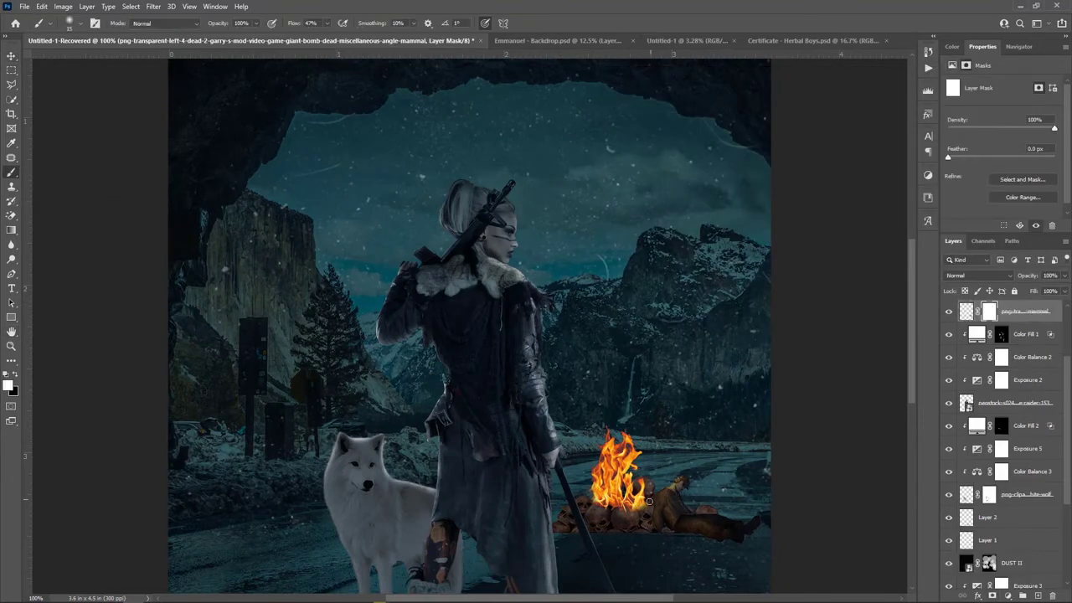
click(988, 531)
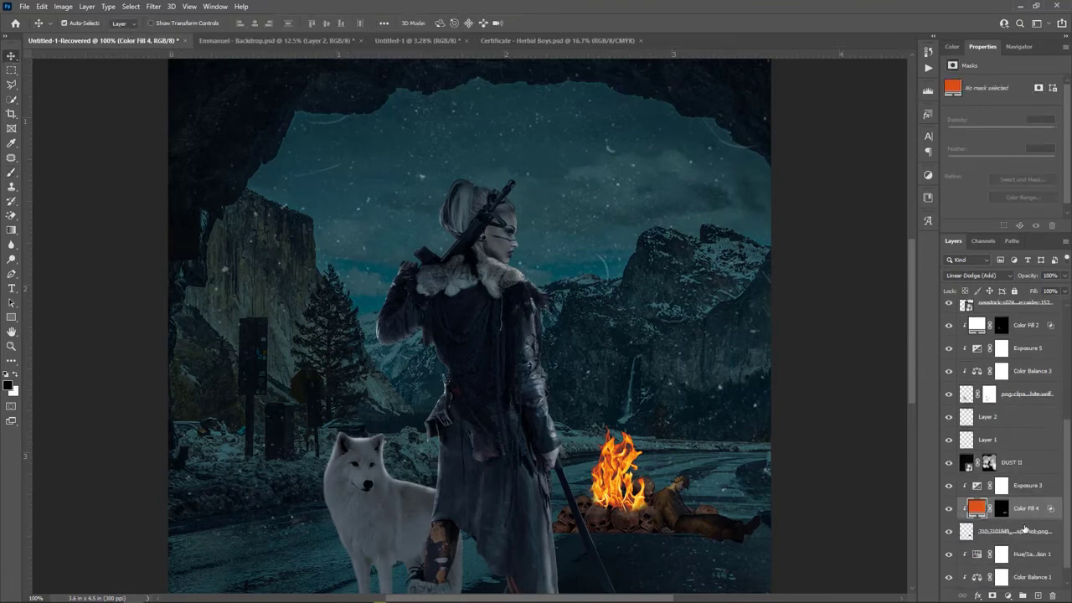
click(80, 23)
click(593, 527)
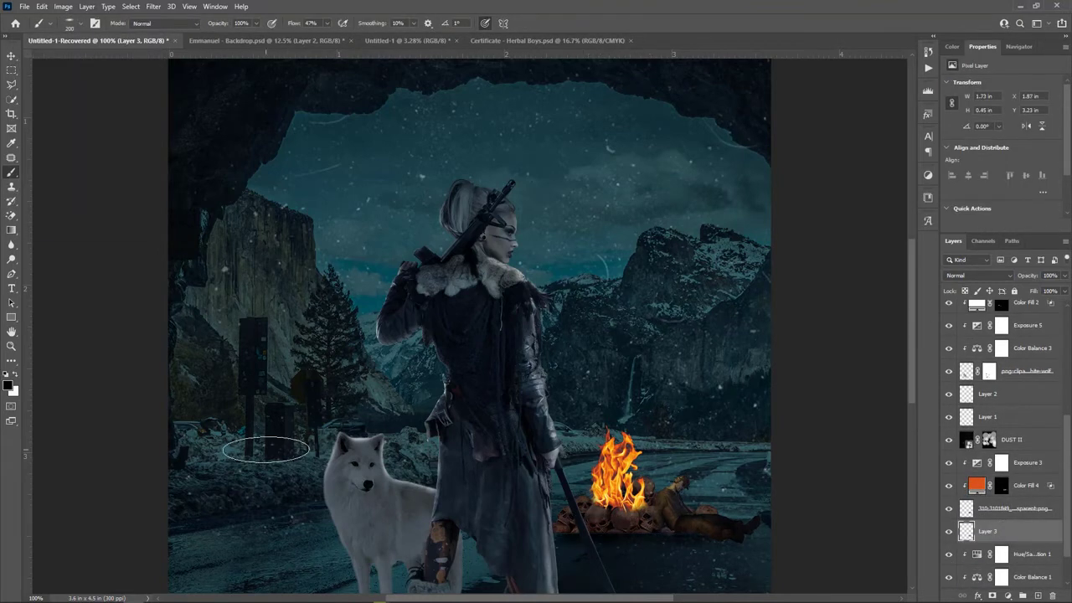
- Paint a soft orange glow by the fire on Layer 4 in Linear Dodge (Add), placed above Exposure 3
scroll(882, 255, down, 5)
key(ctrl+shift+alt+n)
key(shift+2)
key(shift+2)
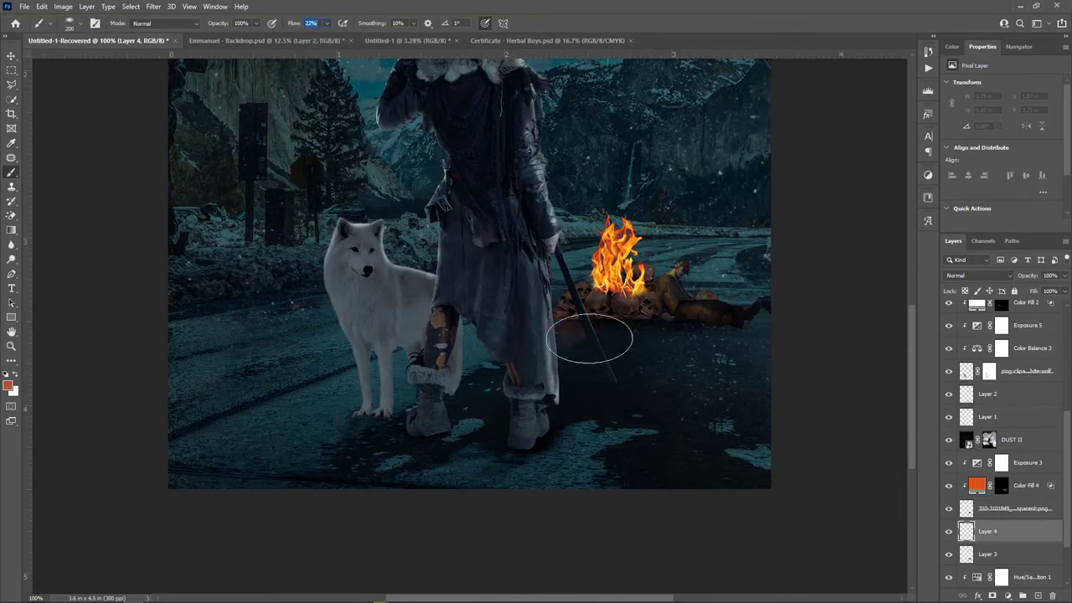
drag(590, 339, 653, 343)
click(978, 274)
click(981, 383)
drag(987, 531, 987, 457)
key(v)
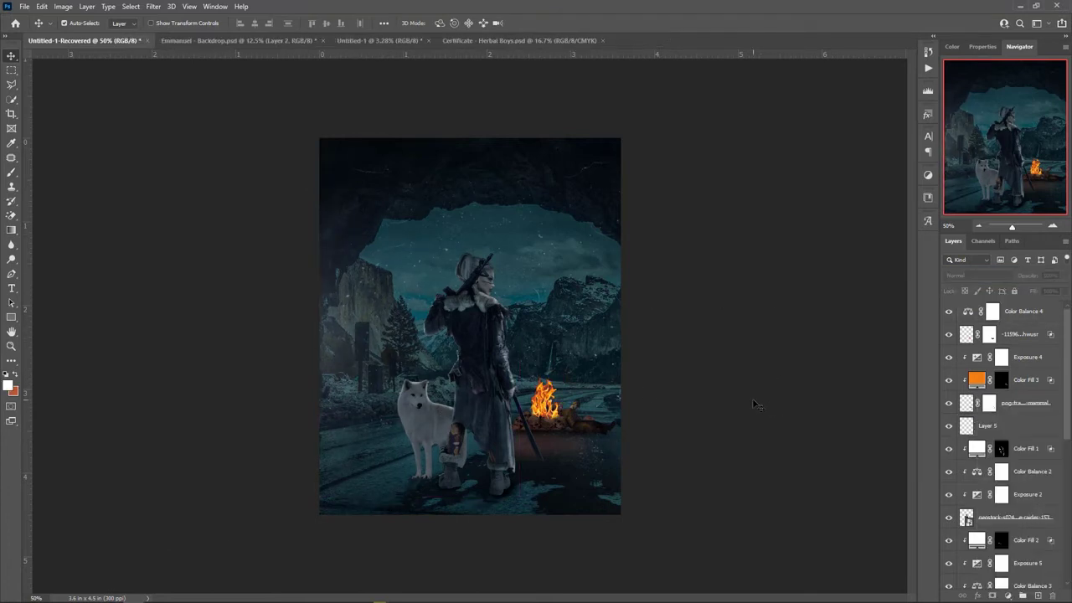
- Darken the scene slightly with the Exposure adjustment and inspect the composite zoomed in
drag(980, 113, 971, 112)
click(701, 318)
key(ctrl+plus)
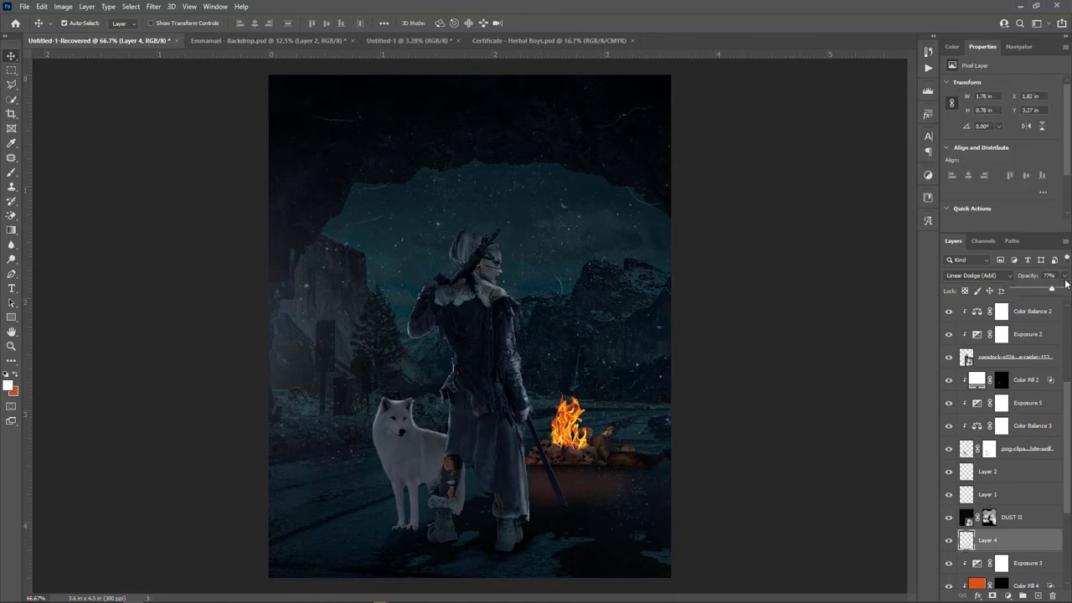
key(ctrl+minus)
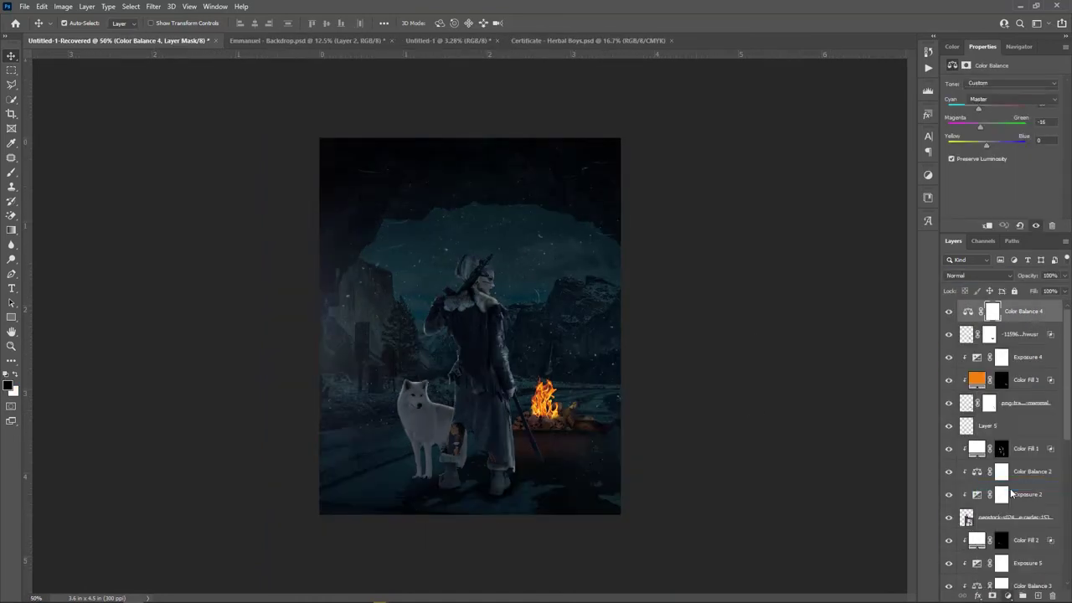
- Add Brightness/Contrast (brightness 46, contrast 23) and stamp the visible composite onto a new layer
click(930, 435)
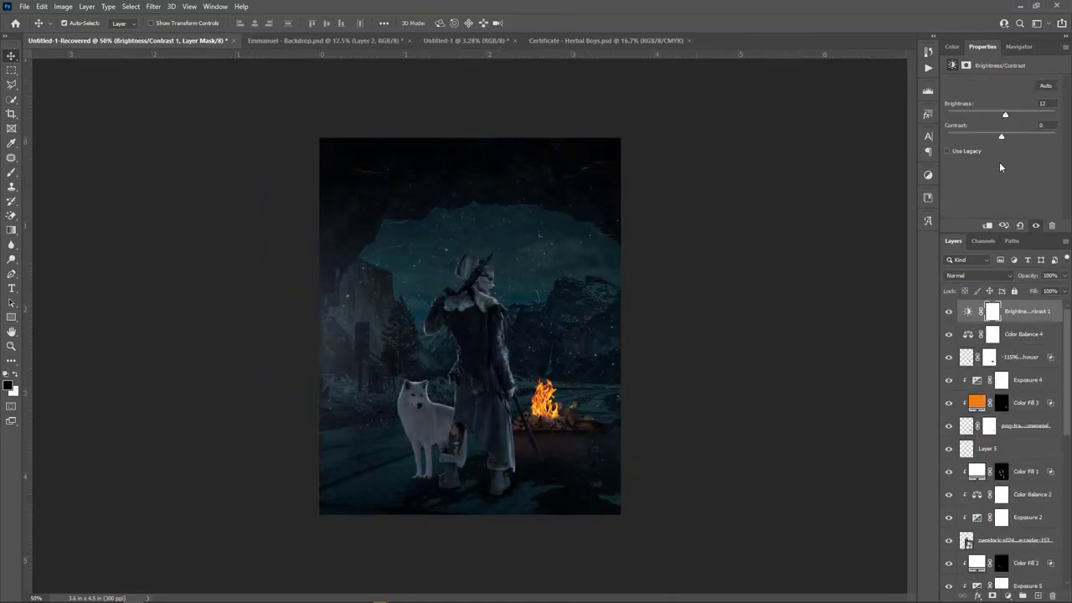
key(alt+bracketleft)
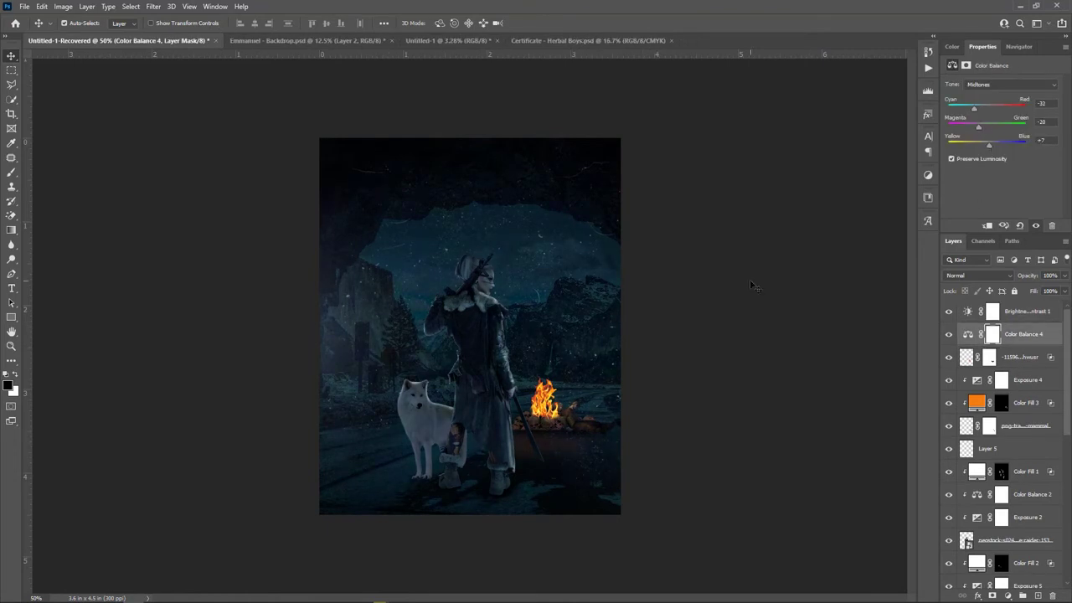
key(alt+period)
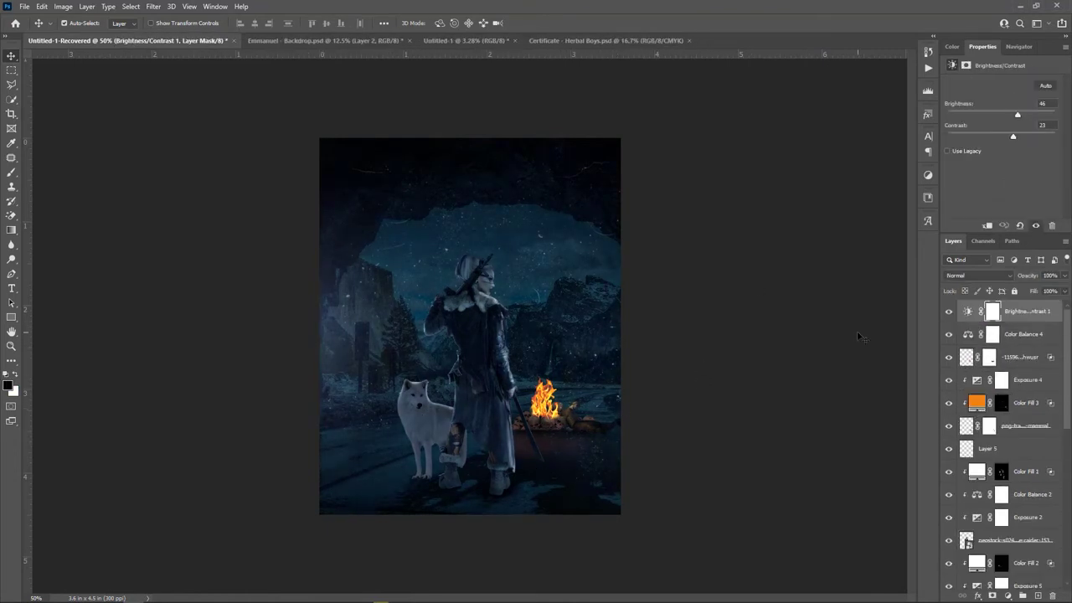
key(ctrl+shift+alt+e)
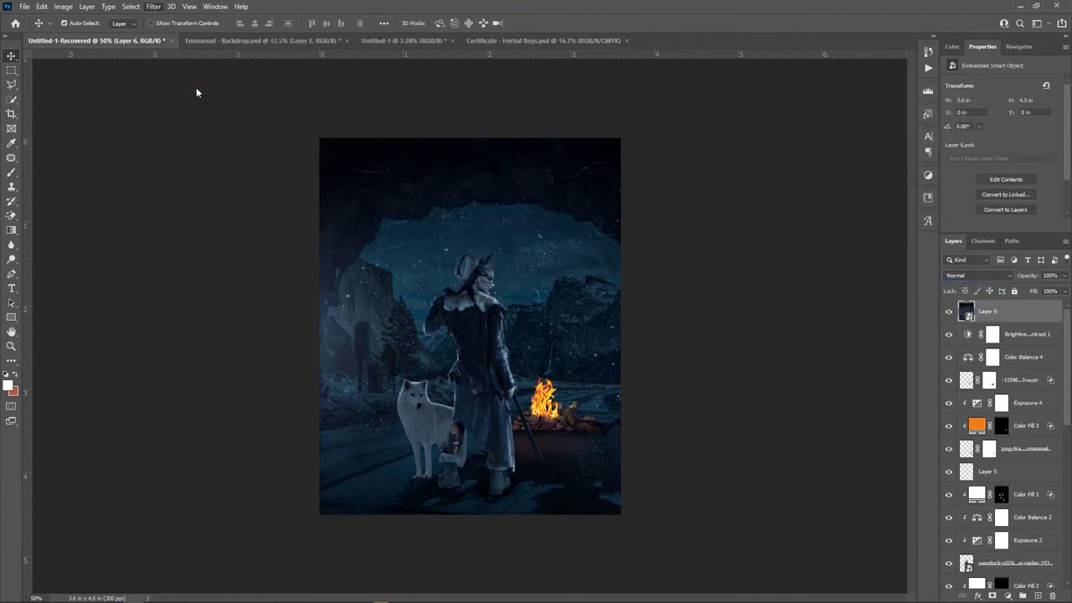
- Open the Camera Raw Filter on Layer 6 and shift the Reds, Aquas and Blues hues
key(shift+ctrl+a)
key(ctrl+alt+0)
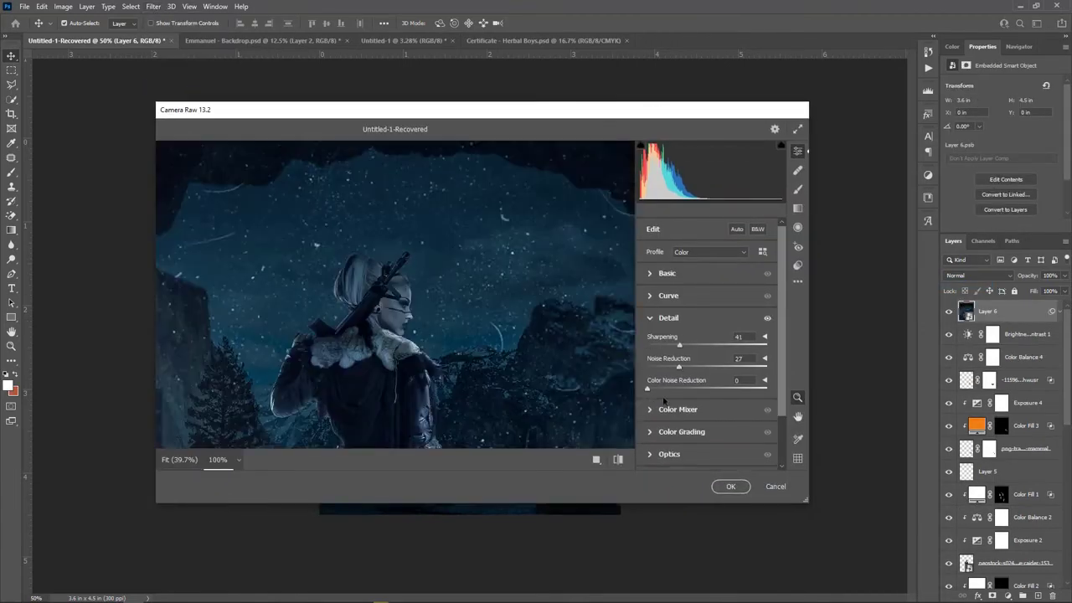
key(ctrl+0)
click(678, 409)
click(751, 288)
mouse_move(706, 332)
mouse_down()
mouse_move(689, 332)
mouse_move(715, 332)
mouse_up()
drag(707, 415, 744, 399)
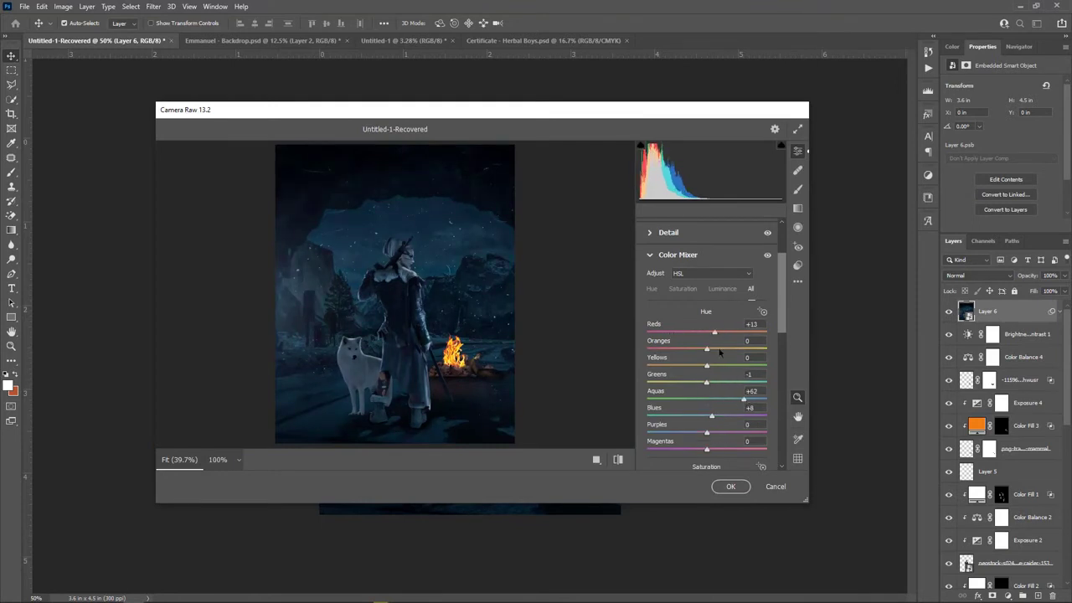
- Adjust further Color Mixer hue, saturation and luminance sliders
scroll(718, 360, down, 3)
mouse_move(707, 349)
mouse_down()
mouse_move(716, 348)
mouse_move(717, 315)
mouse_up()
drag(707, 370, 718, 370)
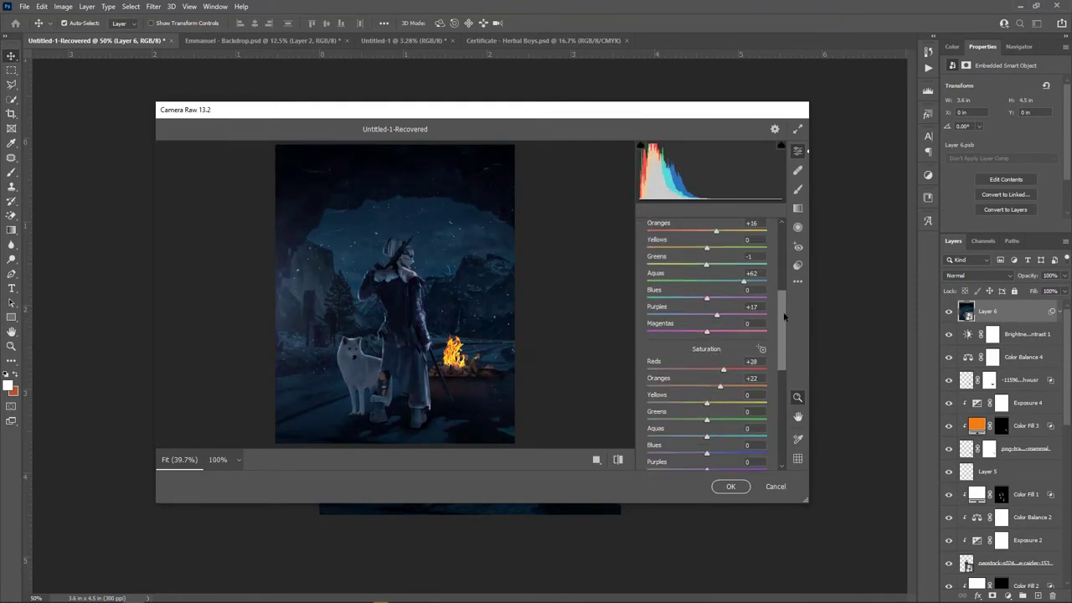
scroll(785, 316, down, 2)
drag(707, 412, 732, 433)
scroll(733, 428, down, 3)
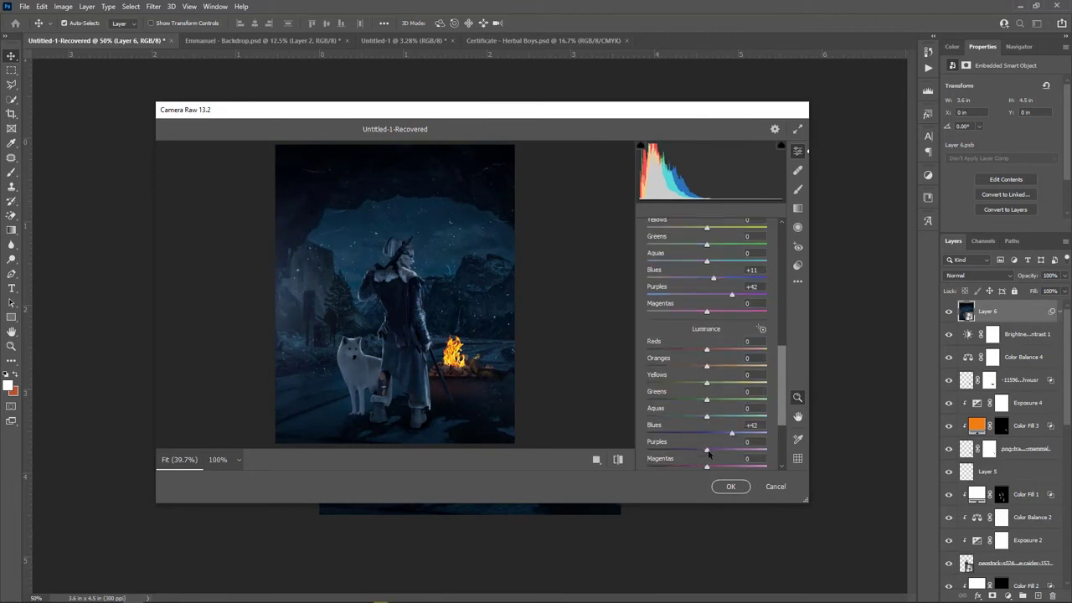
scroll(712, 377, up, 10)
mouse_move(707, 334)
mouse_down()
mouse_move(720, 335)
mouse_move(699, 334)
mouse_up()
- Lower contrast to -13, cool the temperature, and tint midtones and highlights warm orange
drag(708, 272, 702, 272)
drag(711, 351, 714, 351)
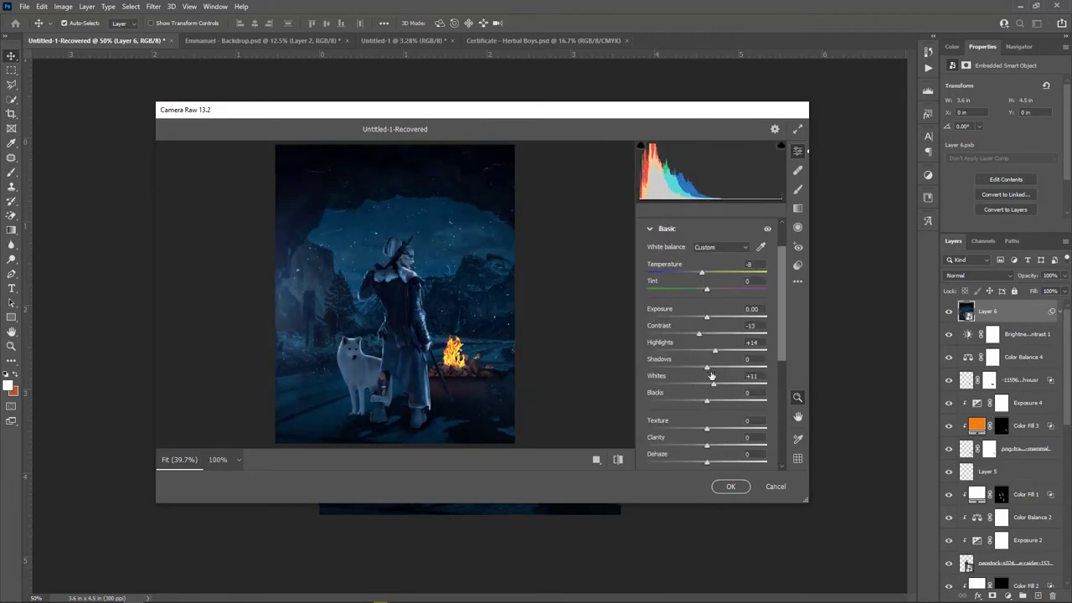
scroll(688, 372, down, 12)
drag(707, 305, 712, 300)
drag(741, 395, 751, 392)
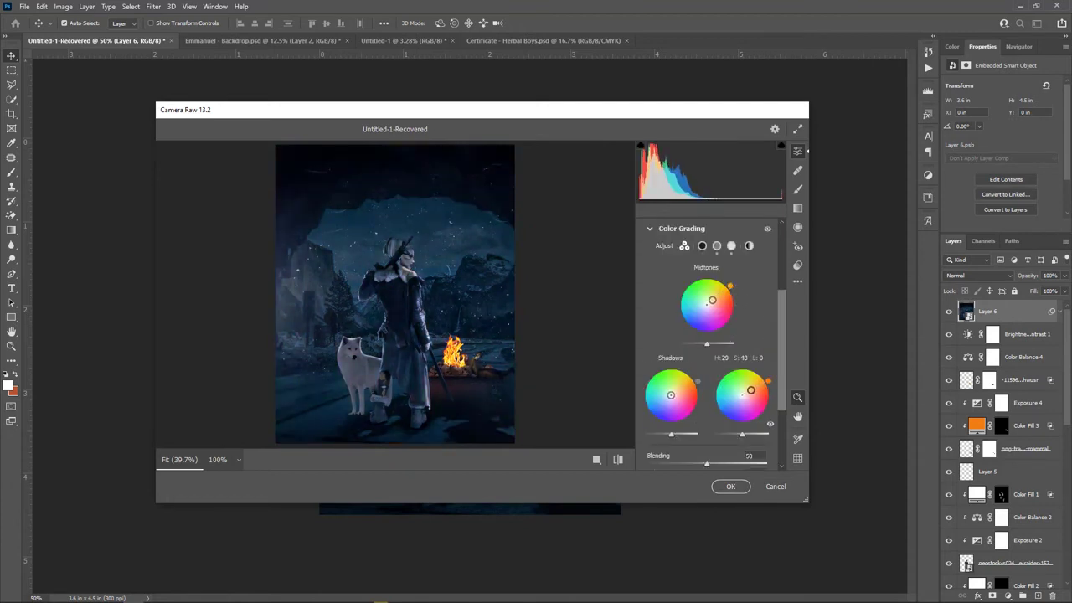
drag(707, 343, 722, 343)
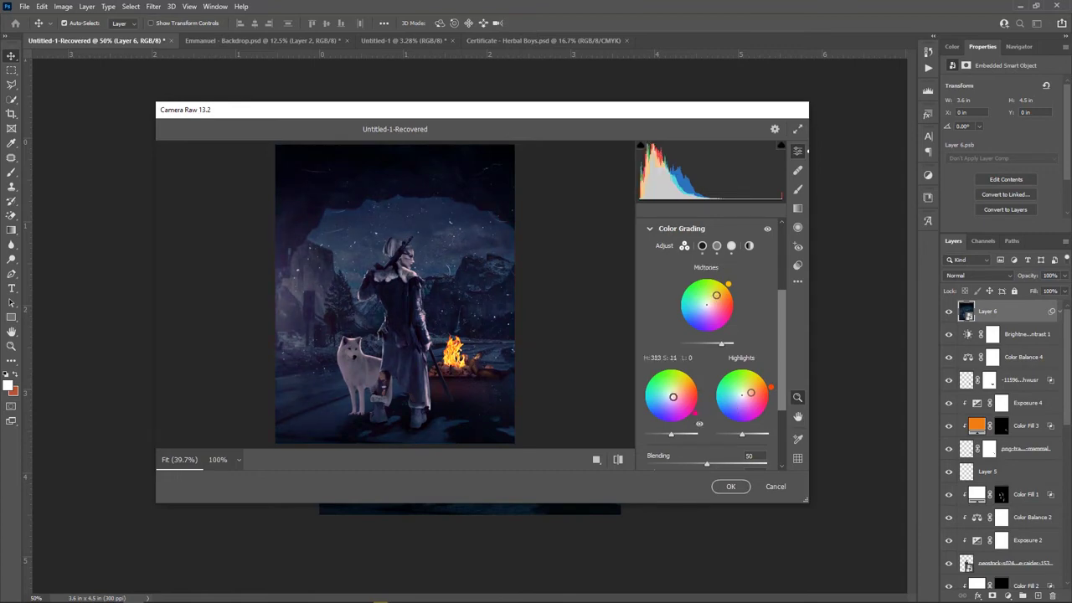
drag(671, 434, 665, 434)
drag(671, 395, 671, 395)
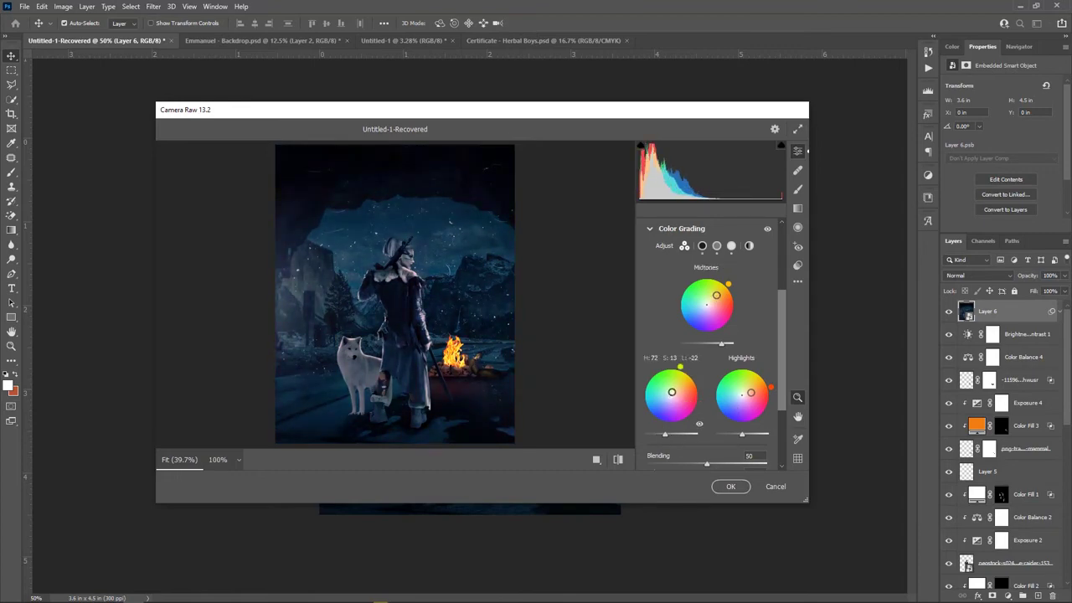
drag(716, 294, 710, 300)
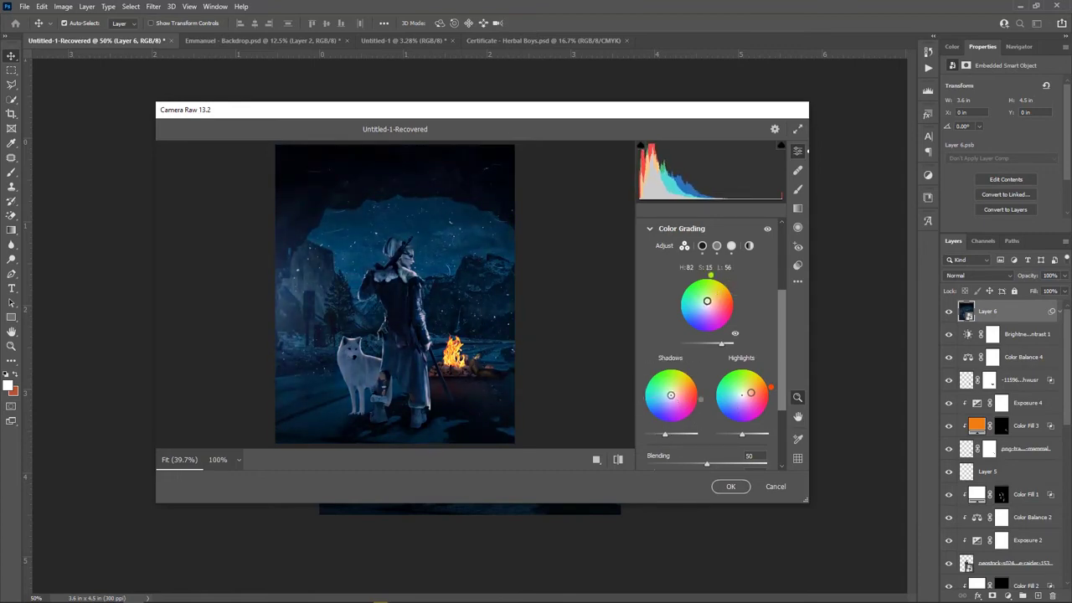
- Compare before and after, then lower the Blues saturation to -6
key(p)
click(596, 460)
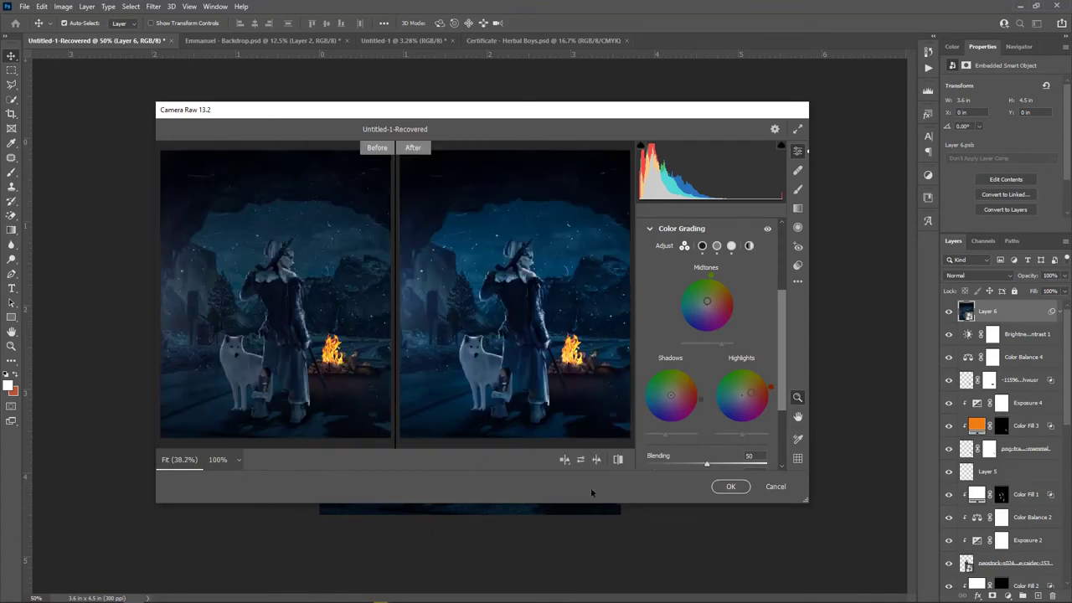
click(679, 228)
click(695, 342)
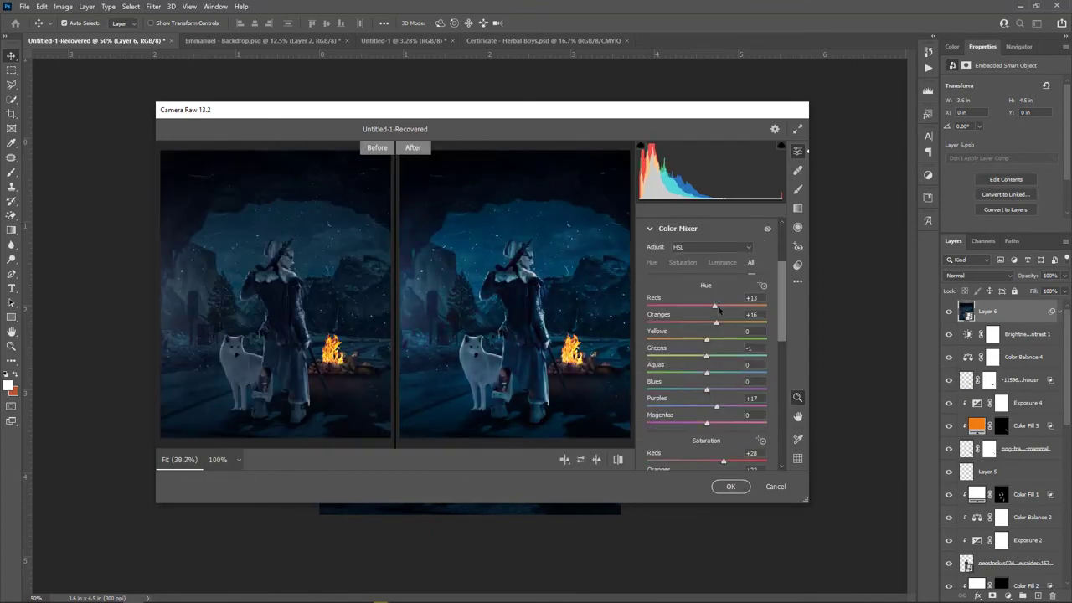
scroll(718, 309, down, 4)
drag(707, 392, 702, 394)
scroll(703, 394, down, 4)
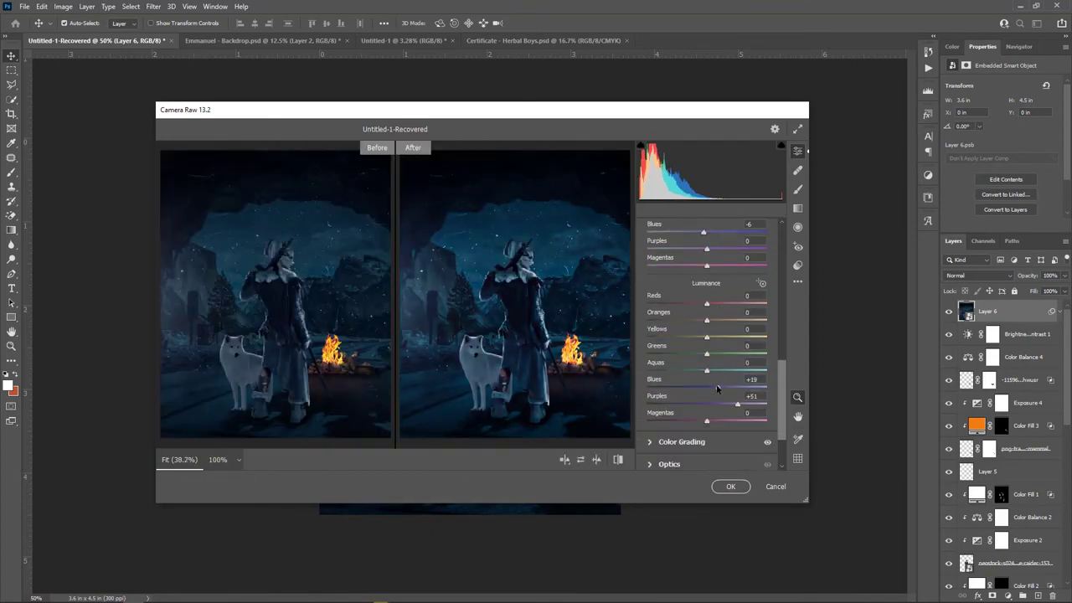
- Shift the color grading balance toward the highlights
click(670, 345)
click(667, 273)
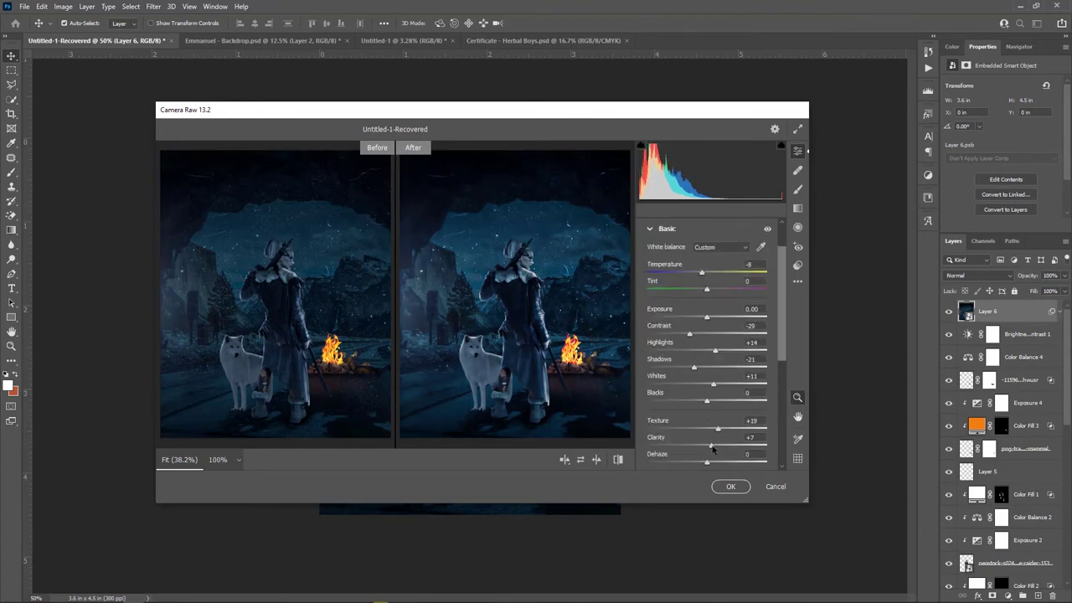
scroll(713, 435, down, 5)
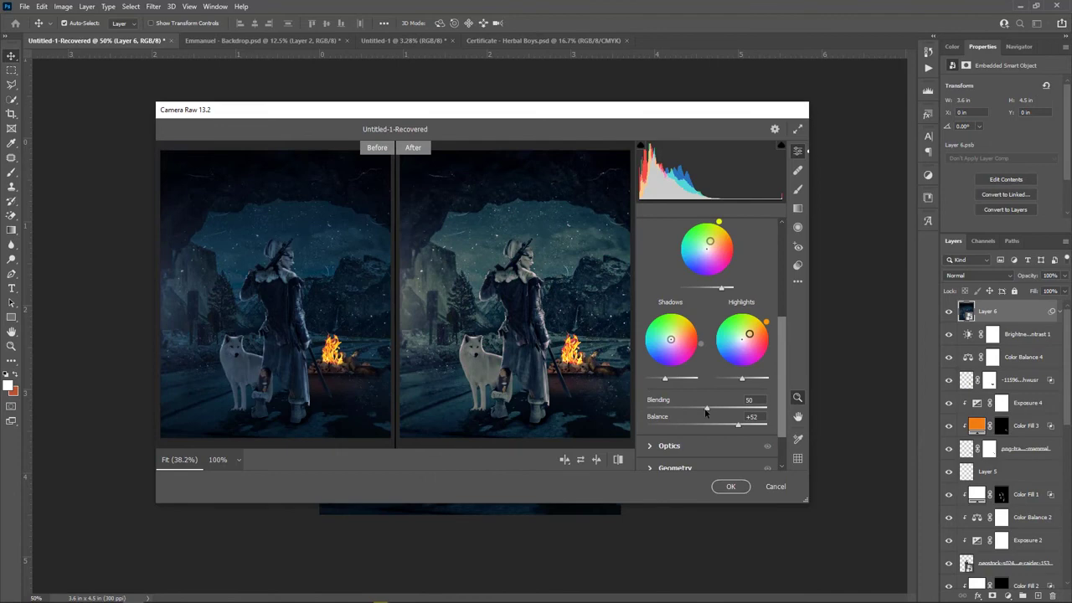
drag(704, 417, 725, 416)
- Set calibration Red Primary hue -8 and saturation +3, and tweak the Green Primary
click(670, 442)
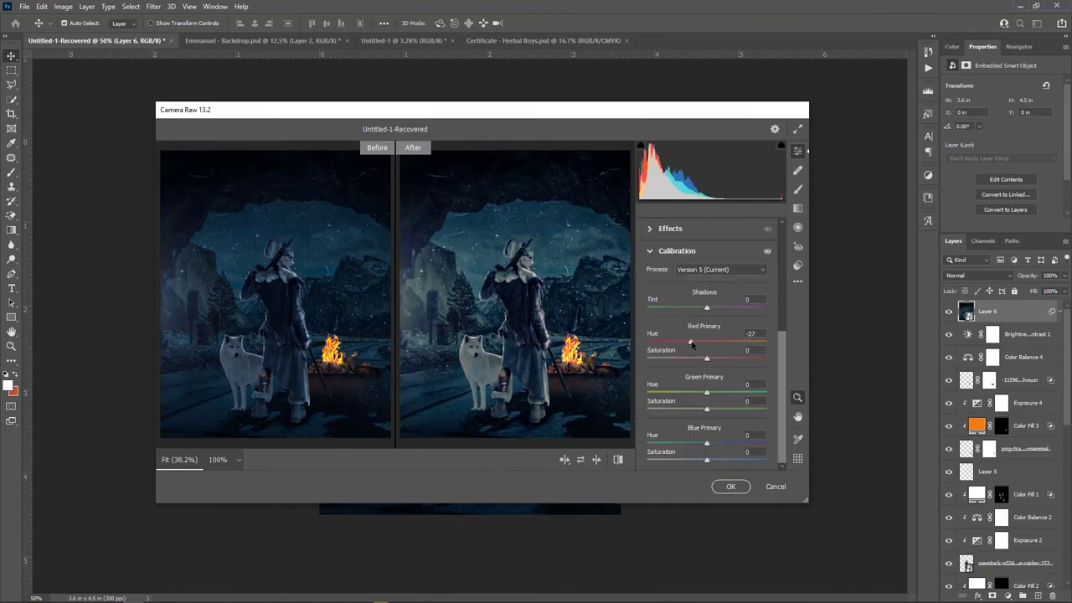
mouse_move(707, 359)
mouse_down()
mouse_move(722, 362)
mouse_move(717, 392)
mouse_up()
drag(707, 409, 712, 409)
mouse_move(722, 342)
mouse_down()
mouse_move(702, 342)
mouse_move(708, 359)
mouse_up()
drag(716, 392, 704, 392)
drag(712, 409, 709, 409)
- Apply the Camera Raw grade, then add Color Balance 5 with midtones +19, +4, +13
click(730, 486)
click(1008, 595)
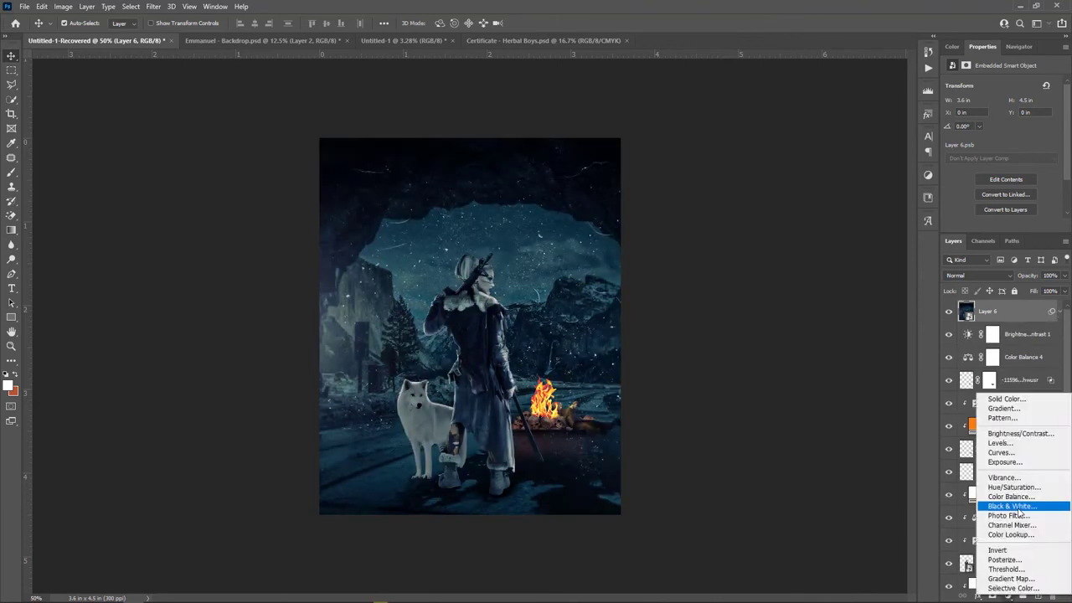
click(987, 506)
drag(986, 107, 993, 109)
drag(986, 126, 989, 130)
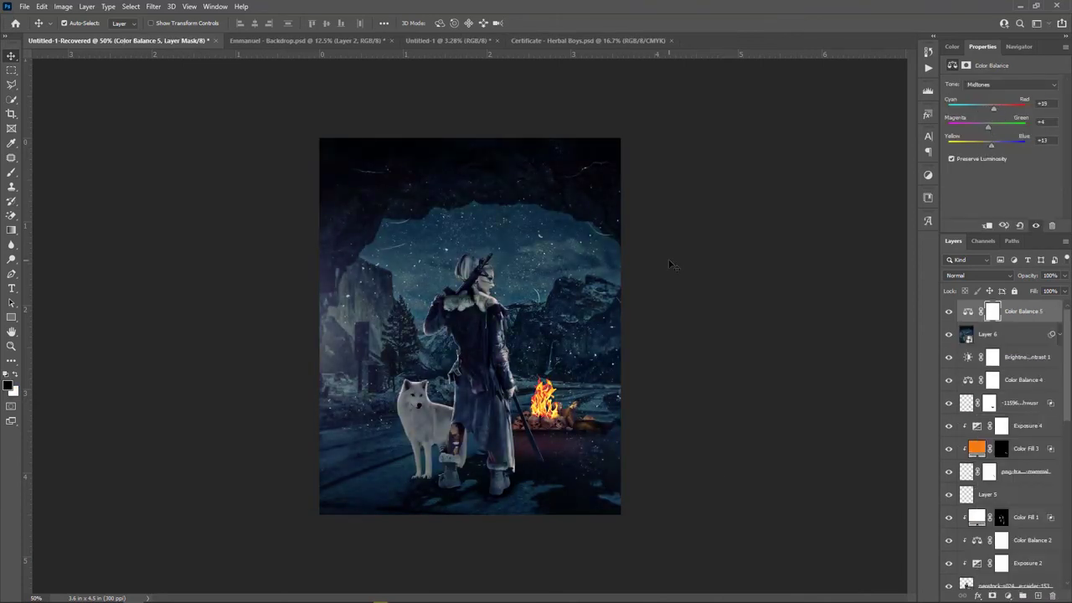